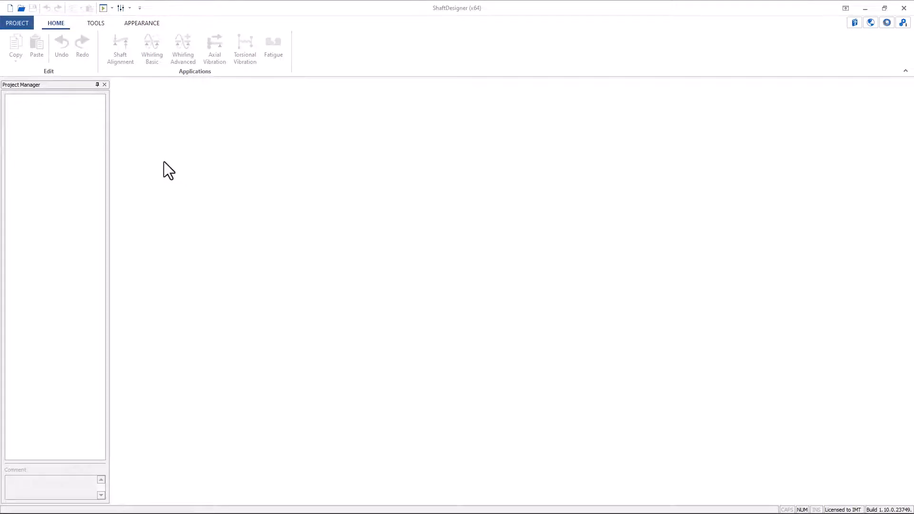
- Start a new project and add a shaft line 5000 mm long with a 200 mm outer diameter
left_click(22, 23)
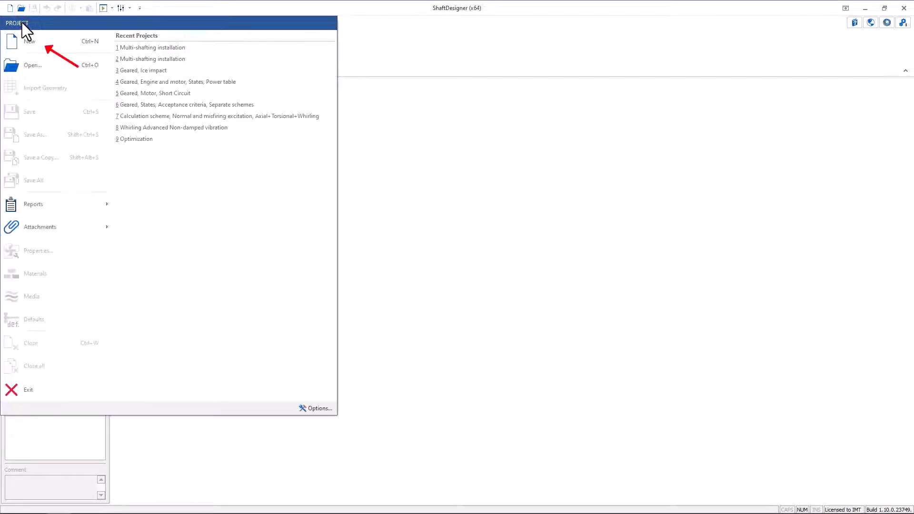
left_click(39, 41)
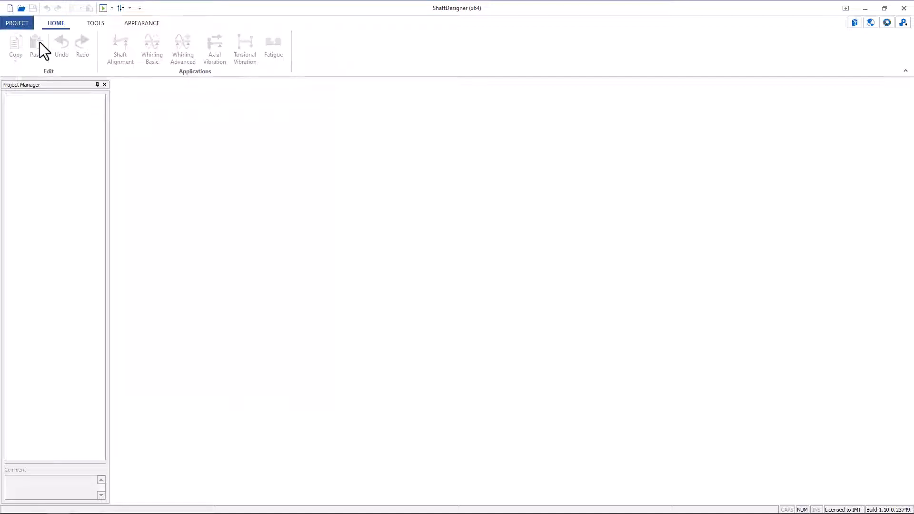
left_click(47, 44)
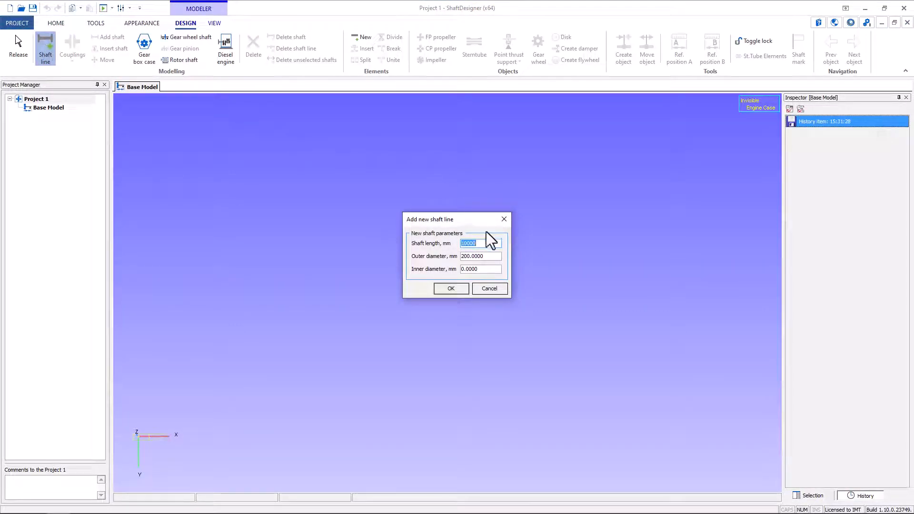
type("5000")
left_click(448, 286)
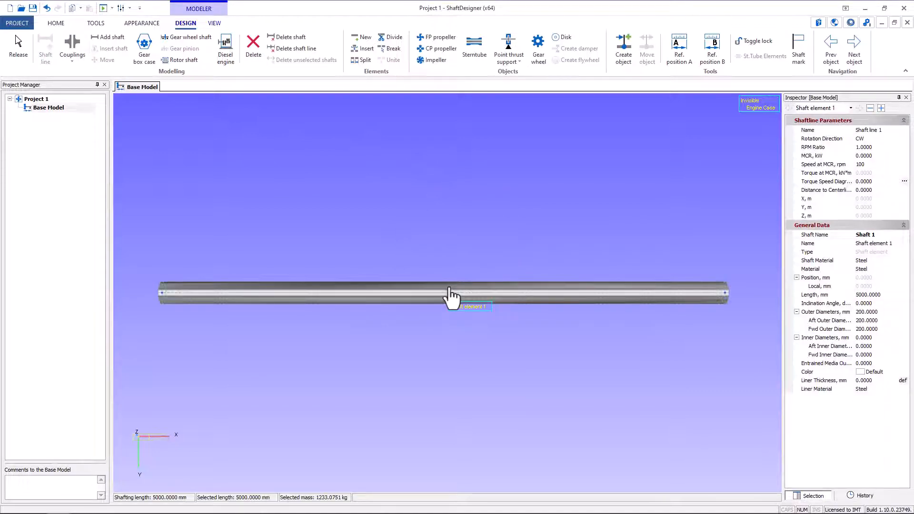
- Add an FP propeller at the shaft's aft end and a solid stern tube about 1028 mm long starting at about 623 mm
left_click(437, 38)
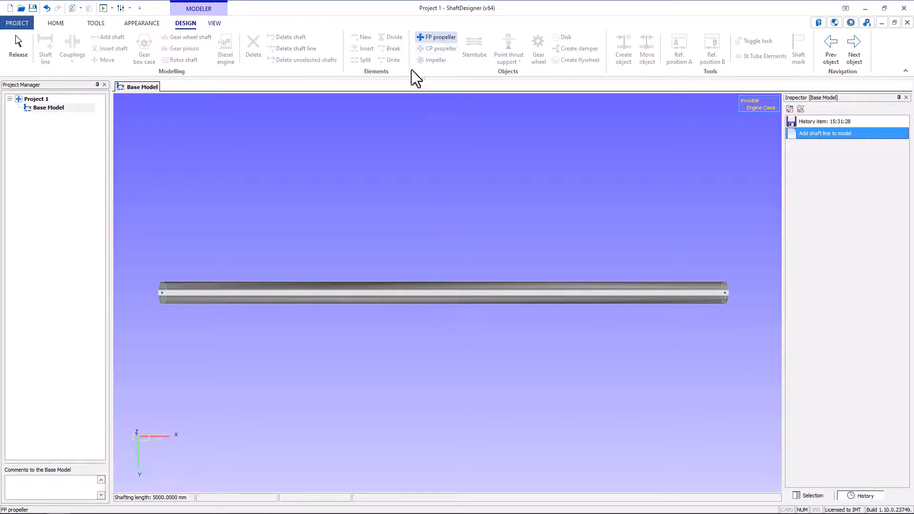
left_click(191, 260)
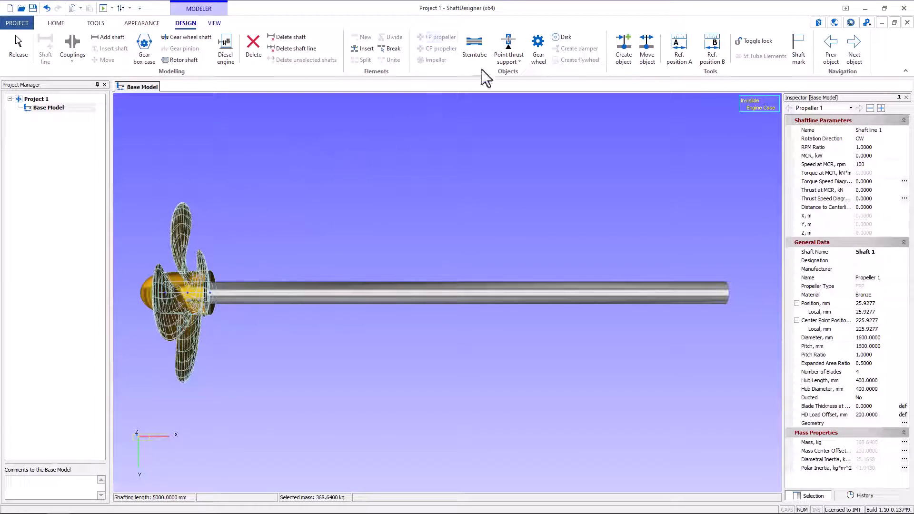
left_click(475, 52)
left_click(483, 259)
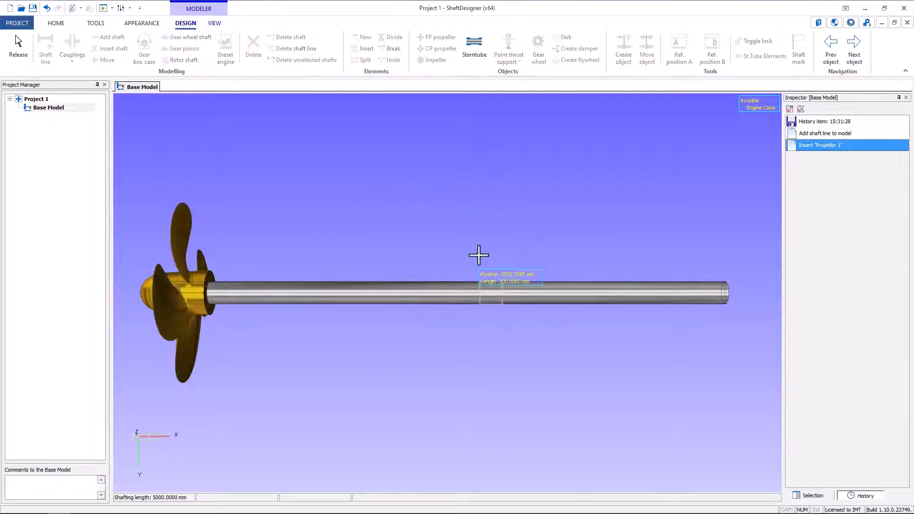
left_click(251, 301)
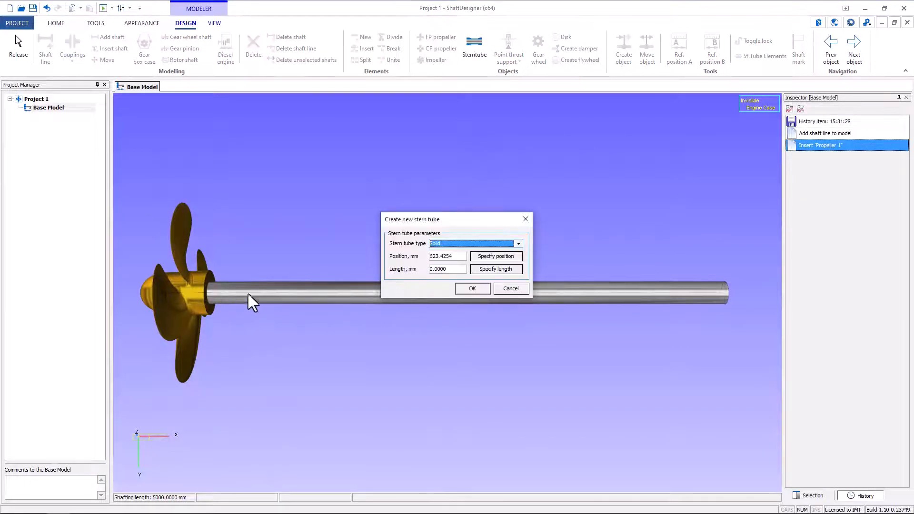
left_click(478, 268)
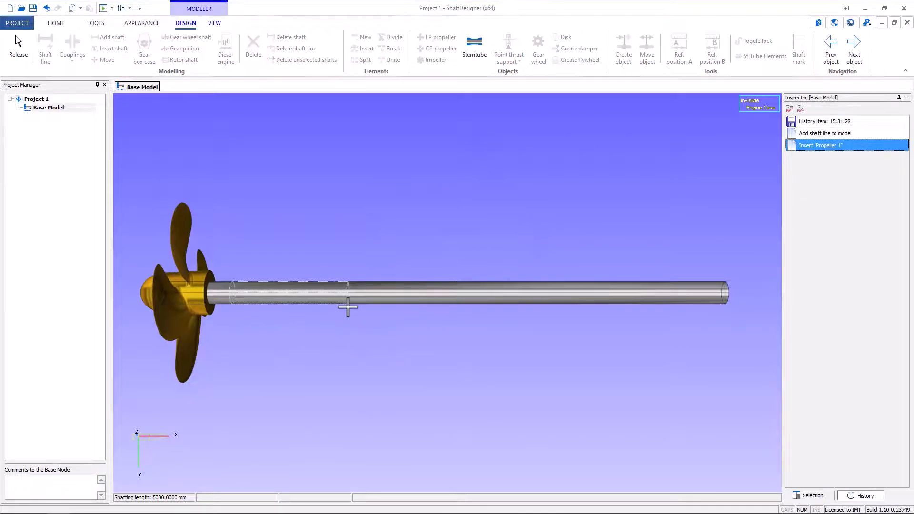
left_click(348, 306)
left_click(473, 289)
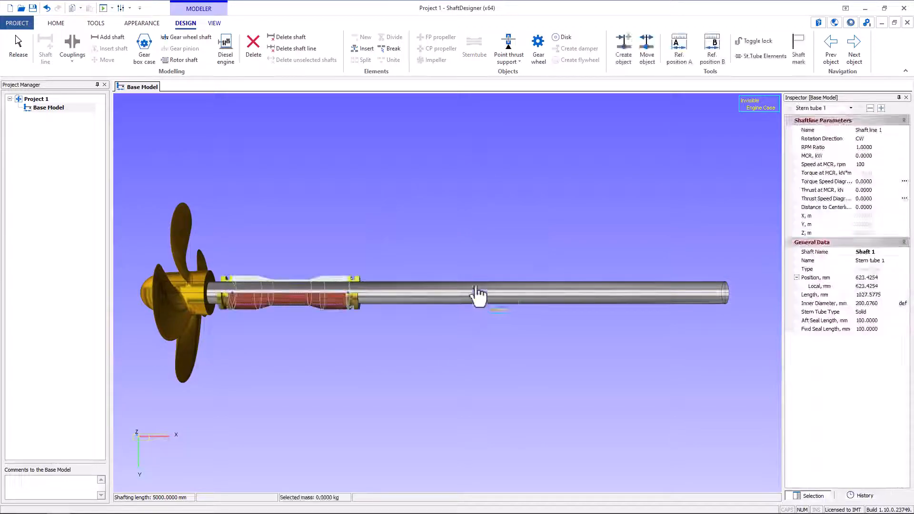
- Insert a stern tube bearing near the stern tube's aft end and an intermediate bearing centred about 3550 mm along the shaft
left_click(506, 61)
left_click(507, 84)
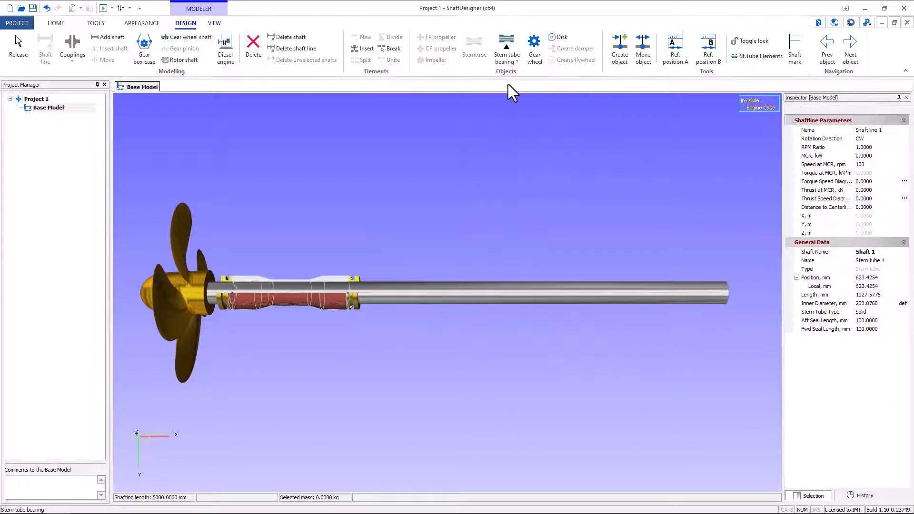
left_click(244, 291)
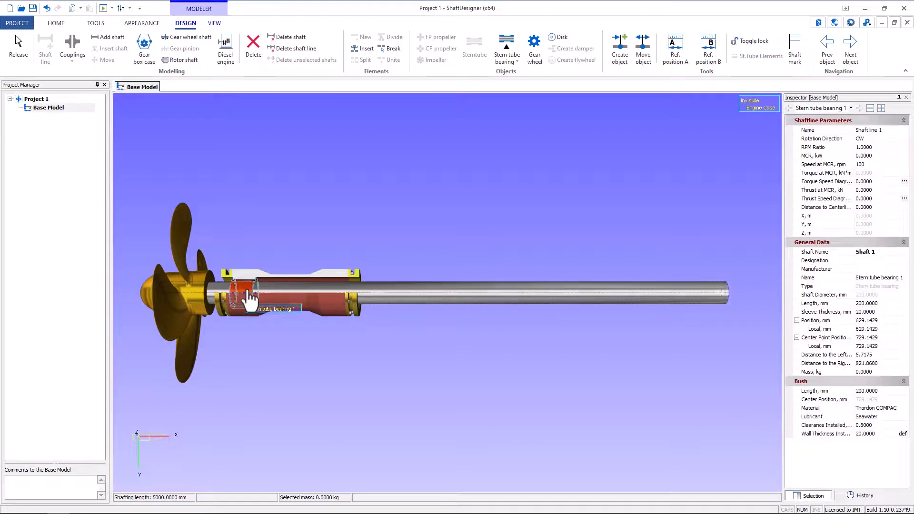
left_click(514, 66)
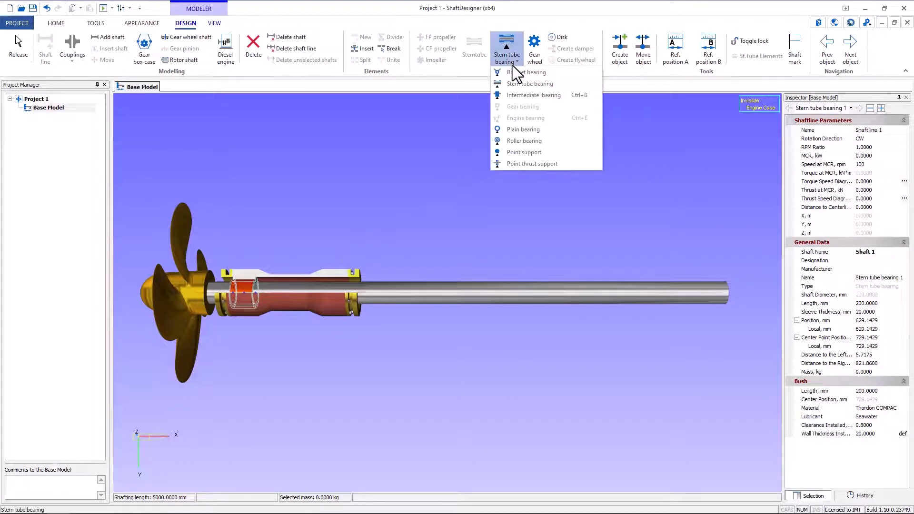
left_click(516, 97)
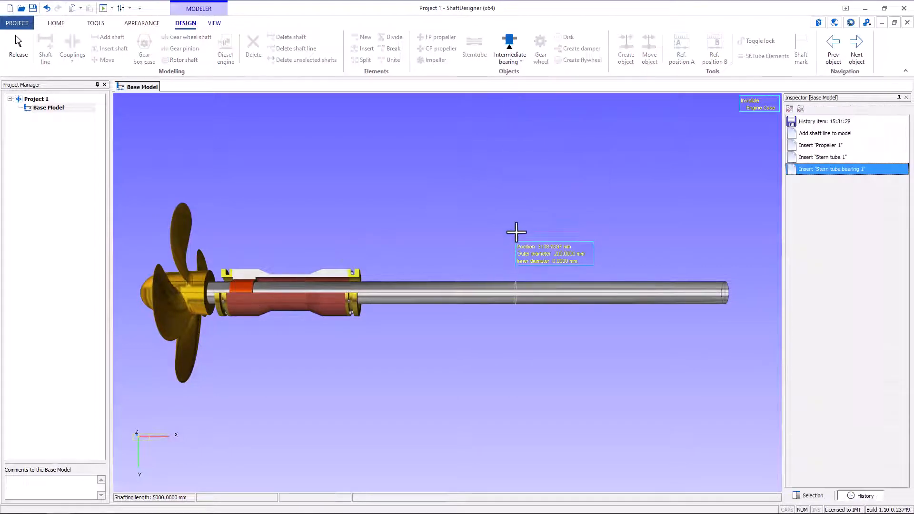
left_click(563, 294)
- Insert a flanged coupling about 2471 mm along the shaft and create a half coupling on the aft shaft's forward end
left_click(72, 47)
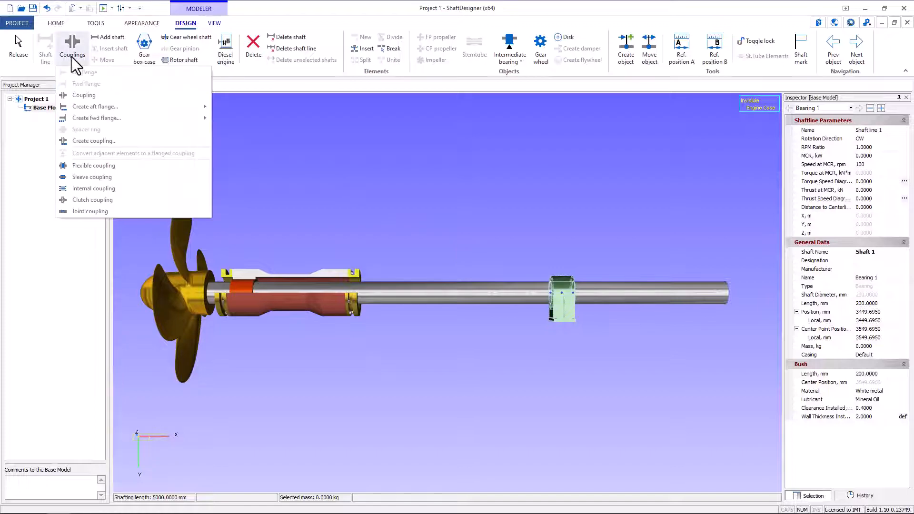
left_click(104, 99)
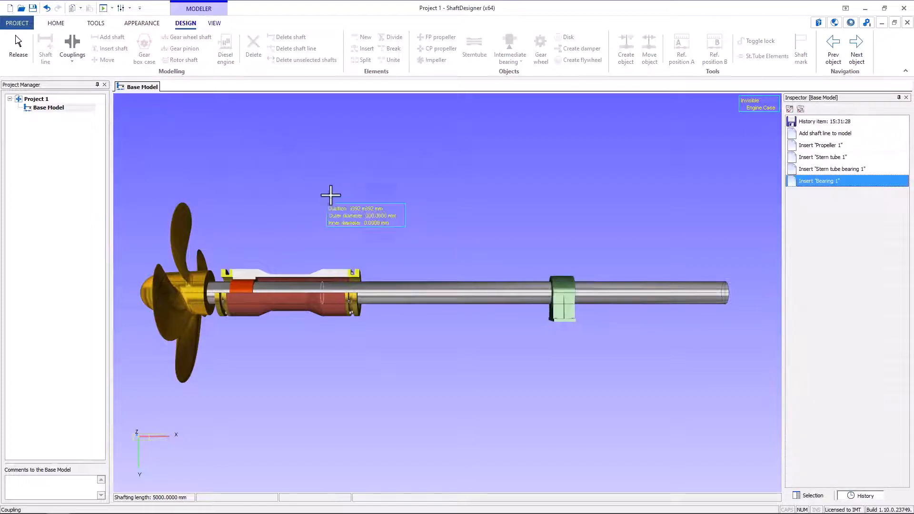
left_click(437, 286)
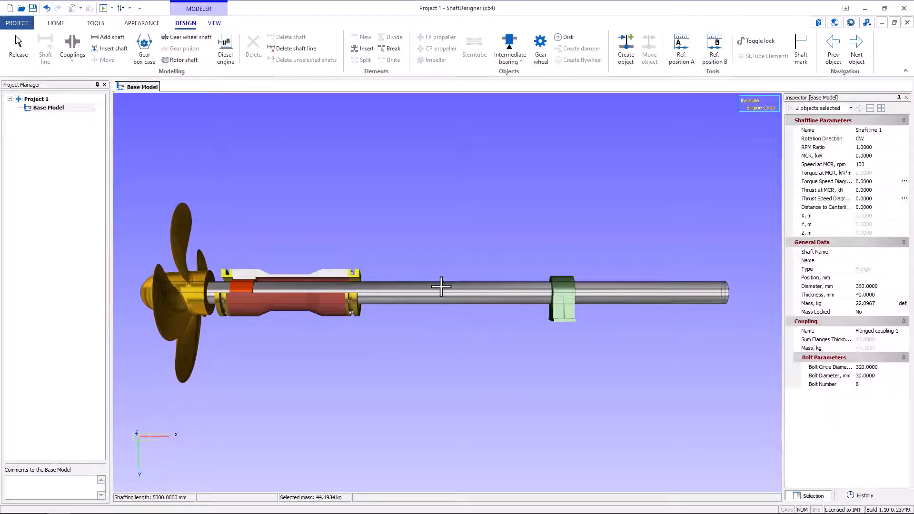
right_click(420, 292)
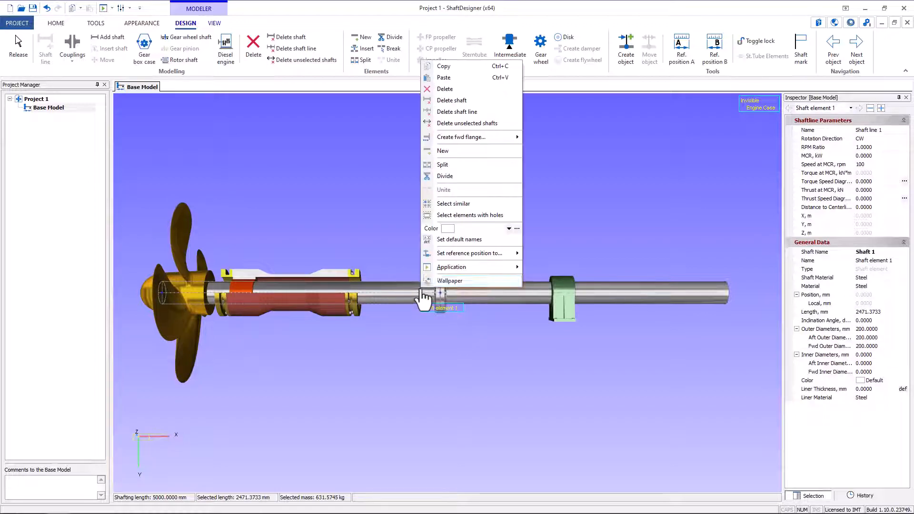
mouse_move(490, 138)
left_click(538, 148)
- Add a diesel engine at the shaft line's forward end and place a point thrust support on its crankshaft at about 5348 mm
left_click(227, 51)
left_click(479, 323)
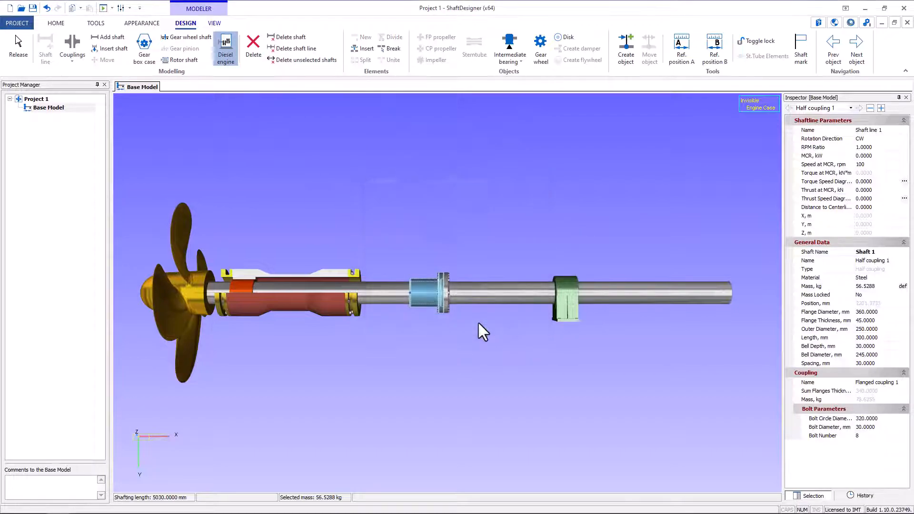
left_click(518, 61)
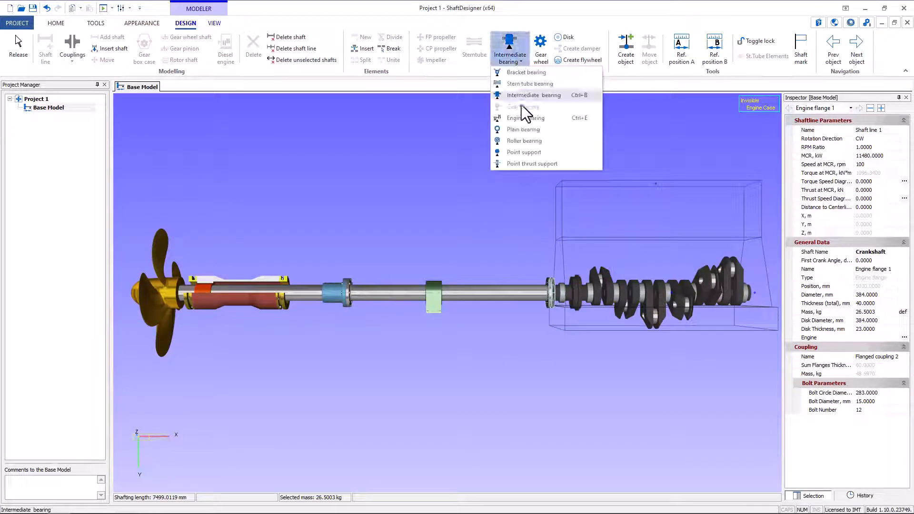
left_click(533, 167)
scroll(578, 303, "up", 2)
scroll(578, 302, "up", 3)
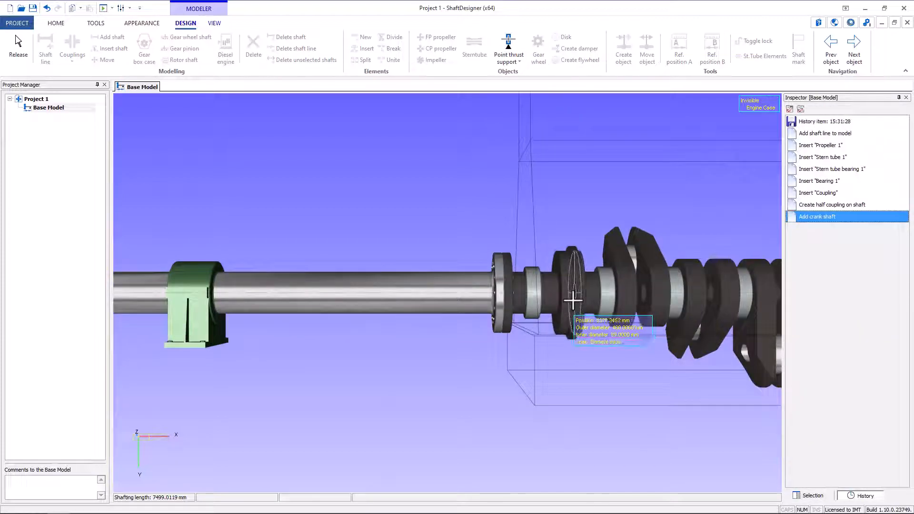
left_click(574, 302)
scroll(572, 305, "down", 2)
scroll(571, 312, "down", 3)
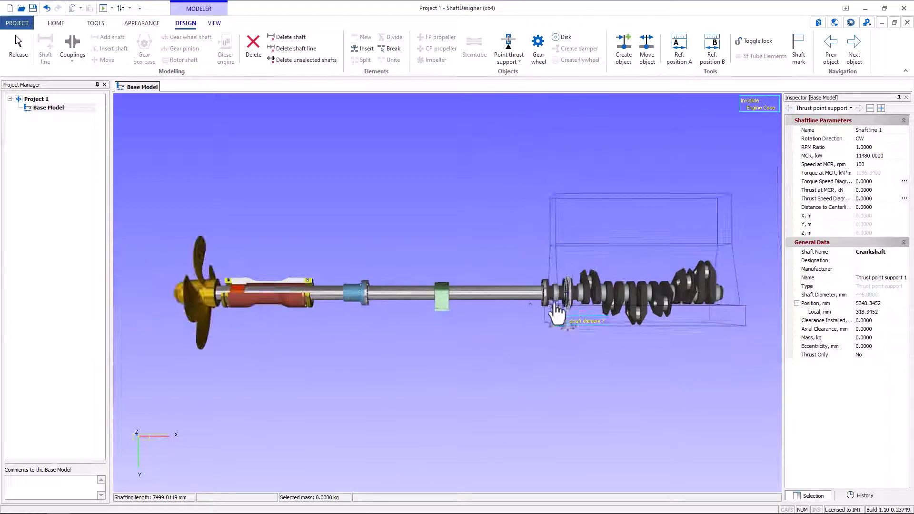
- Break the shaft element between the intermediate bearing and the engine flange at about 4264 mm
left_click(475, 306)
scroll(475, 306, "up", 3)
left_click(391, 48)
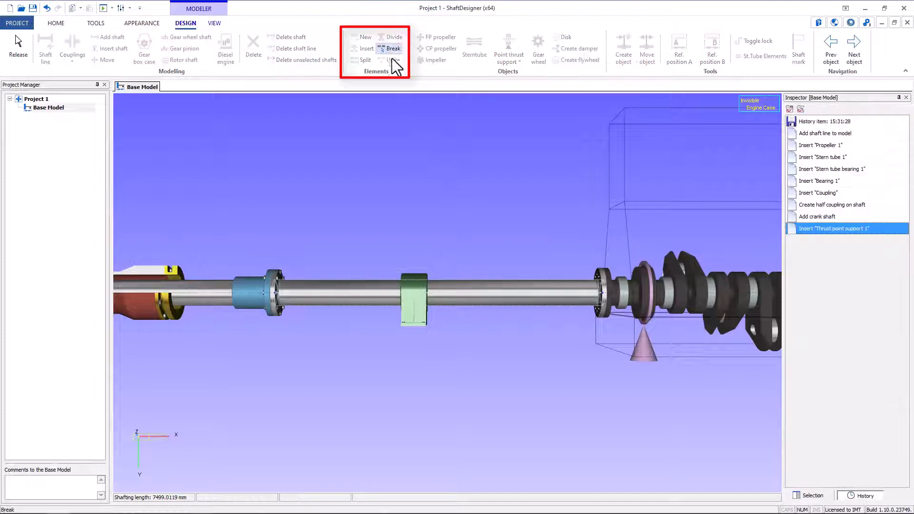
left_click(503, 277)
- Create a 200 mm long element aft of the broken-off forward element, and unite the three shaft elements into one
left_click(521, 289)
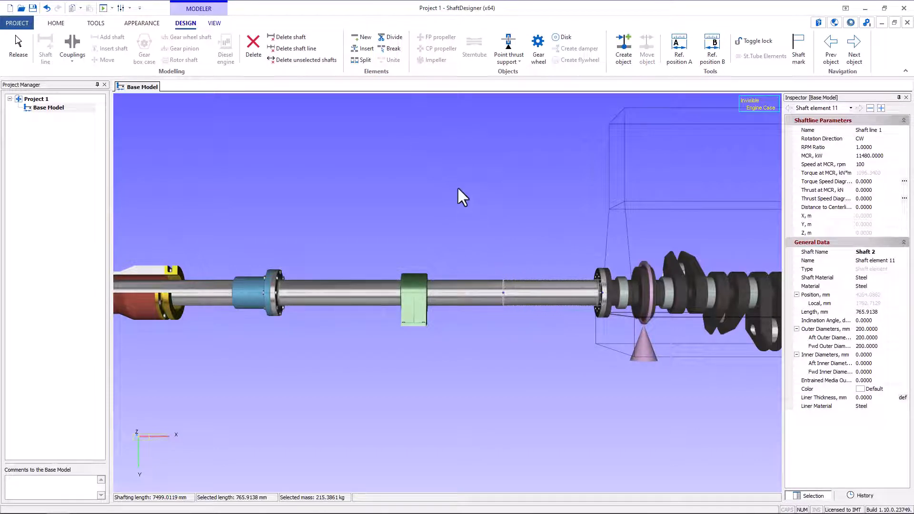
left_click(363, 37)
left_click(434, 294)
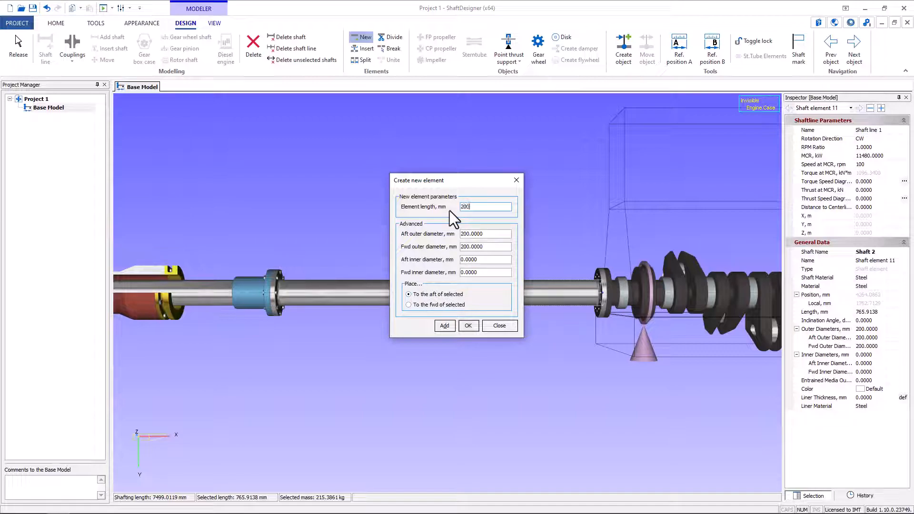
left_click(465, 327)
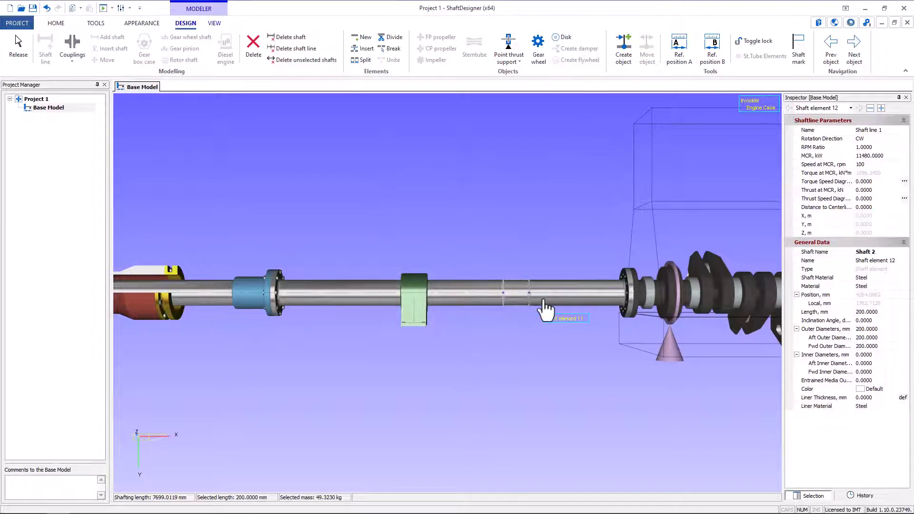
left_click(514, 309, "ctrl")
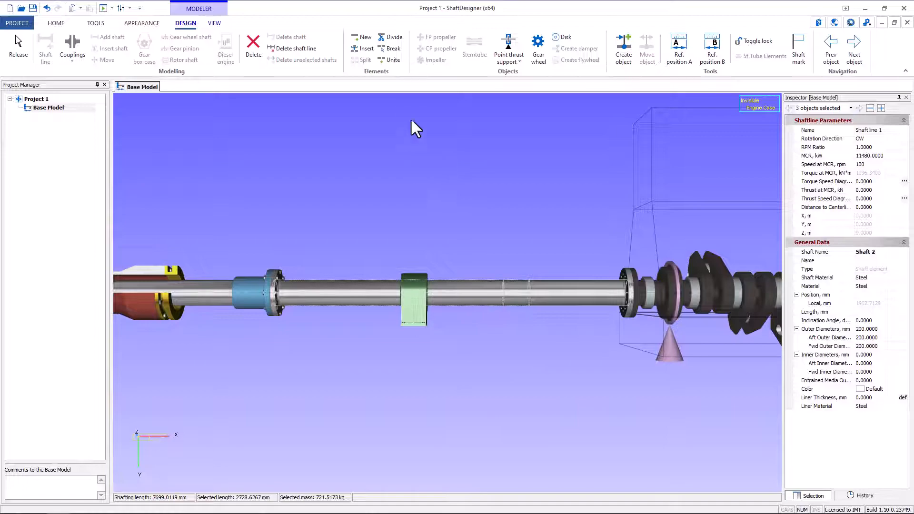
left_click(390, 64)
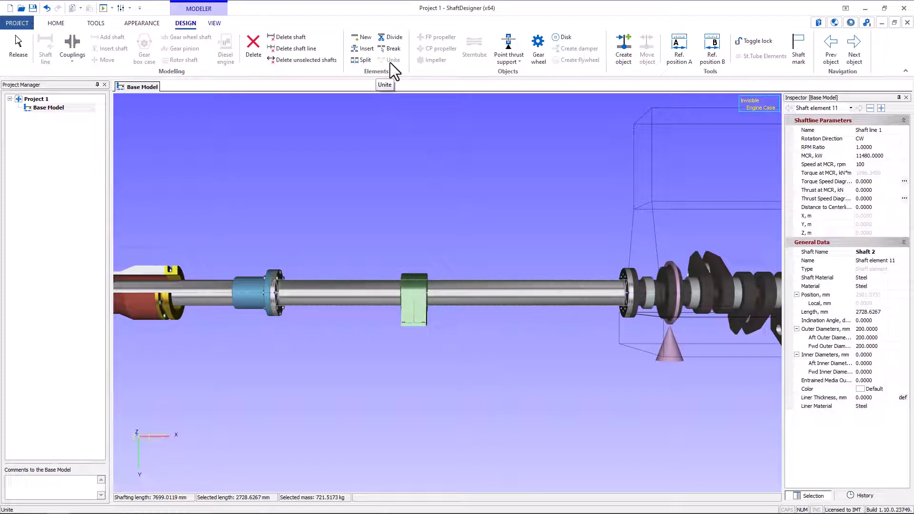
- Set the propeller's number of blades to 5
left_click_drag(262, 186, 547, 223)
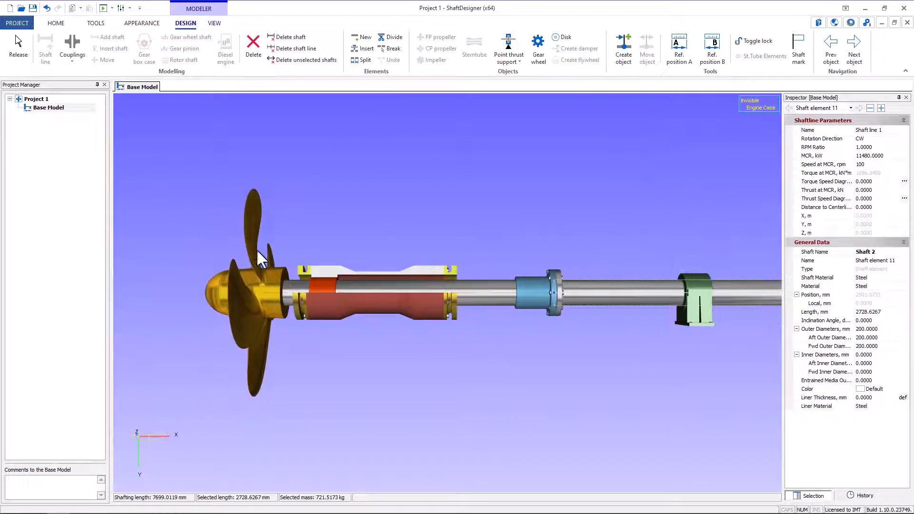
left_click(257, 255)
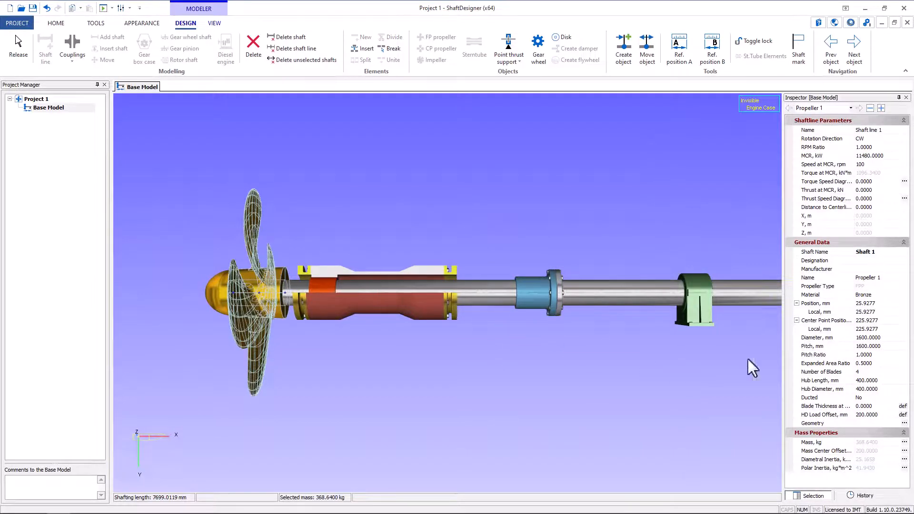
left_click(861, 371)
type("5")
key("Return")
left_click(339, 361)
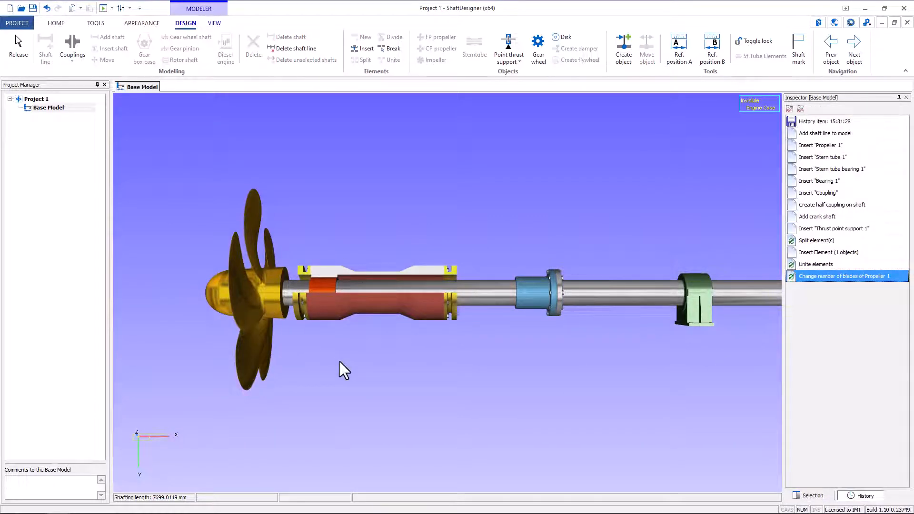
- Create Shaft Alignment, Whirling Basic and Whirling Advanced applications for the project's shafting model
left_click(107, 10)
left_click(119, 23)
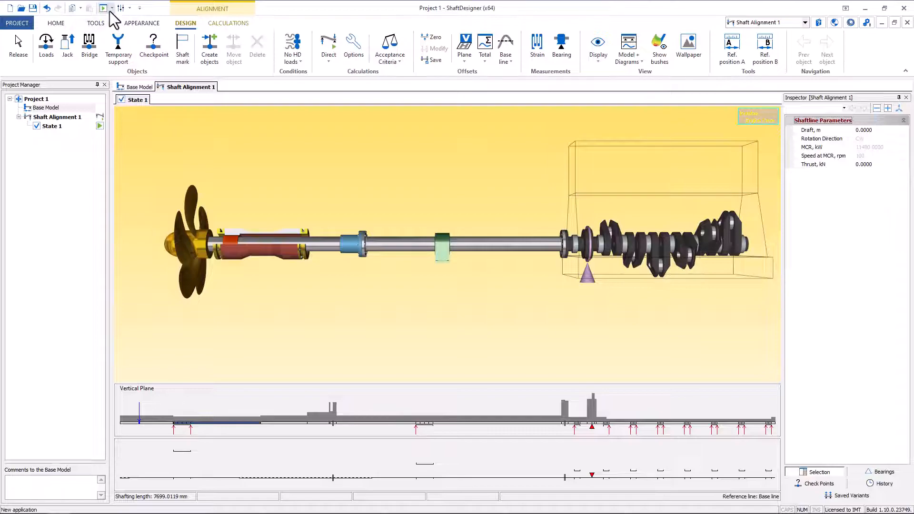
left_click(110, 9)
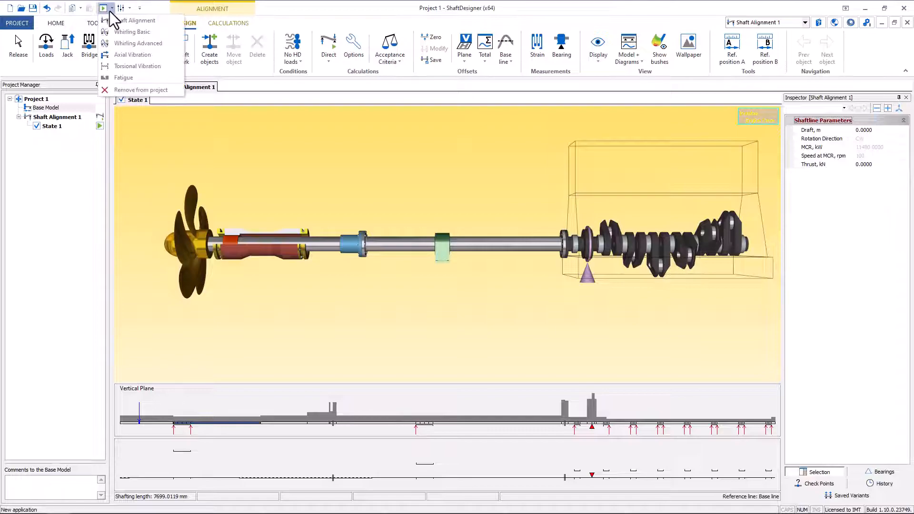
left_click(127, 33)
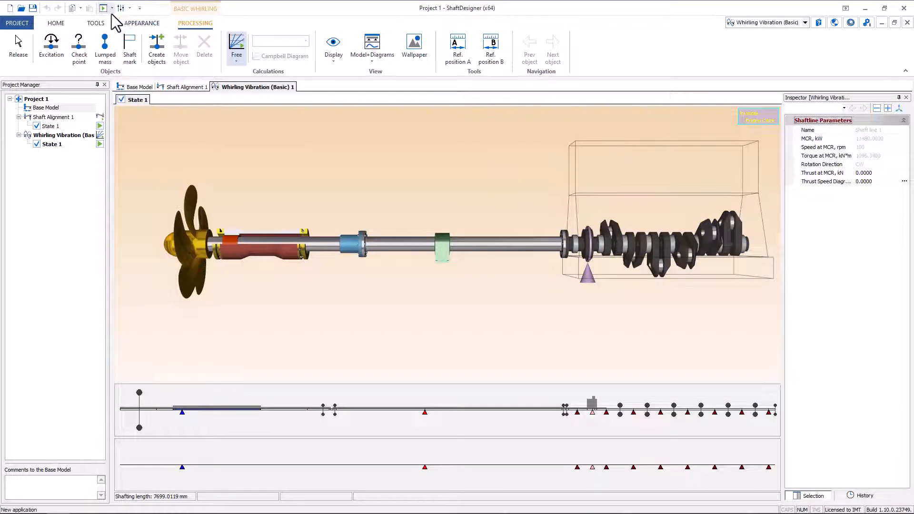
left_click(112, 9)
left_click(126, 43)
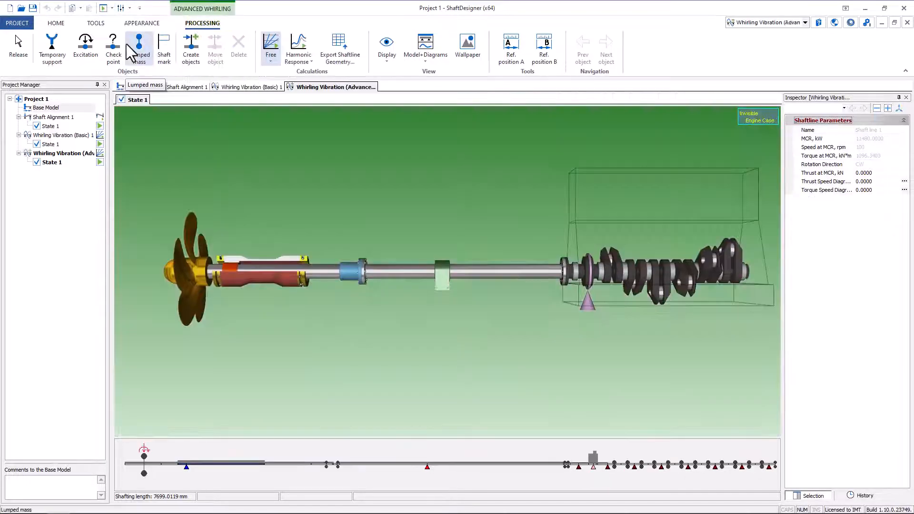
- Create Axial Vibration, Torsional Vibration and Fatigue applications for the project's shafting model
left_click(111, 9)
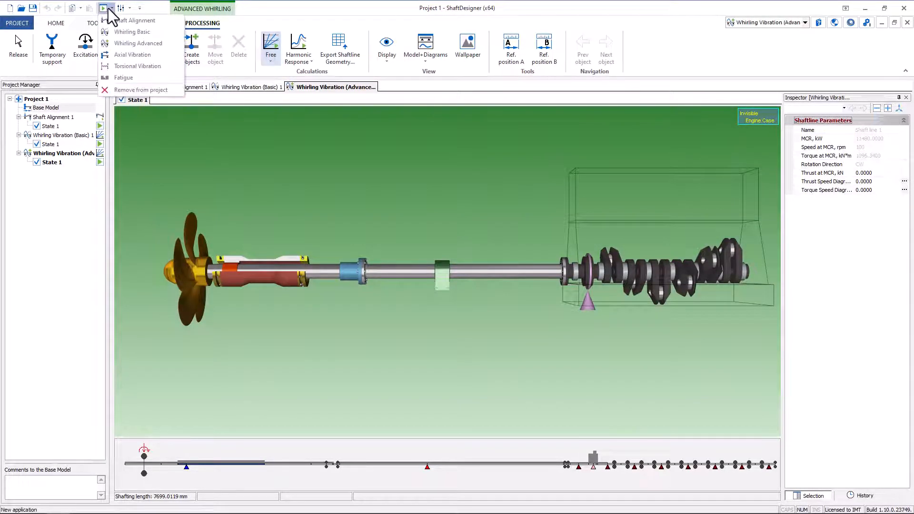
left_click(122, 54)
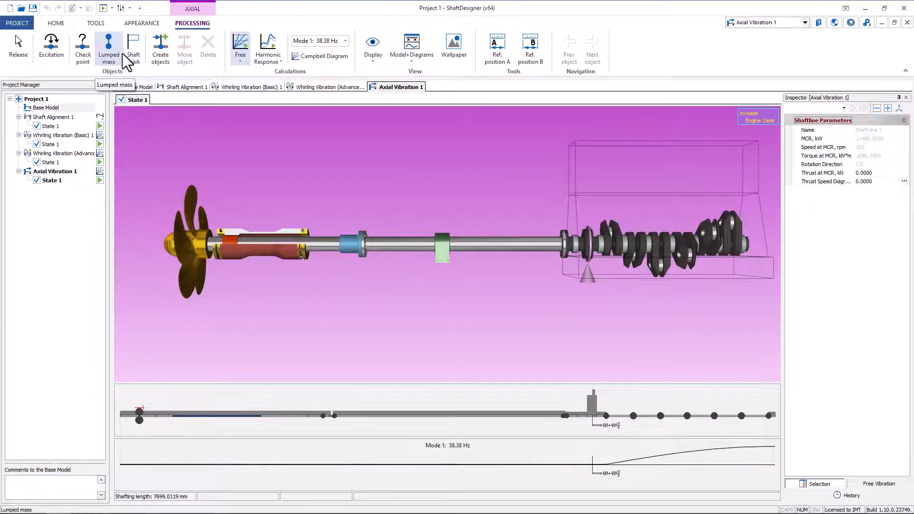
left_click(112, 9)
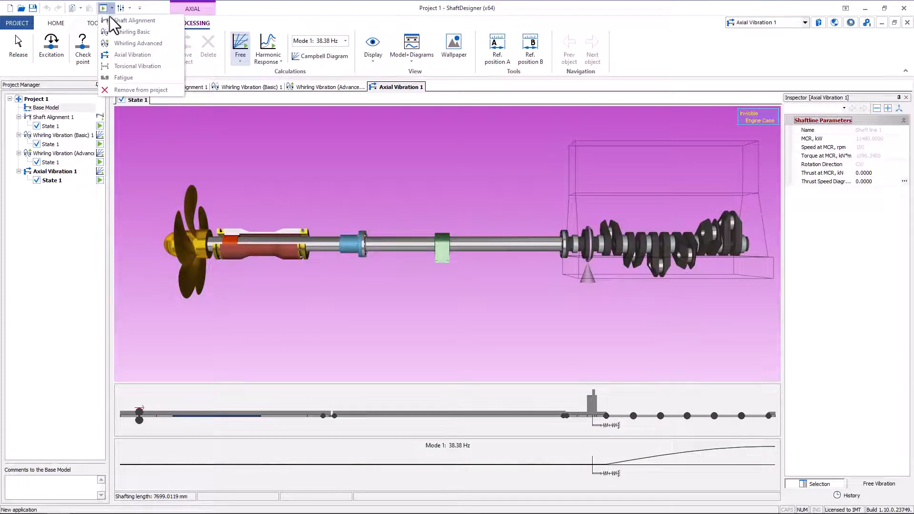
left_click(123, 65)
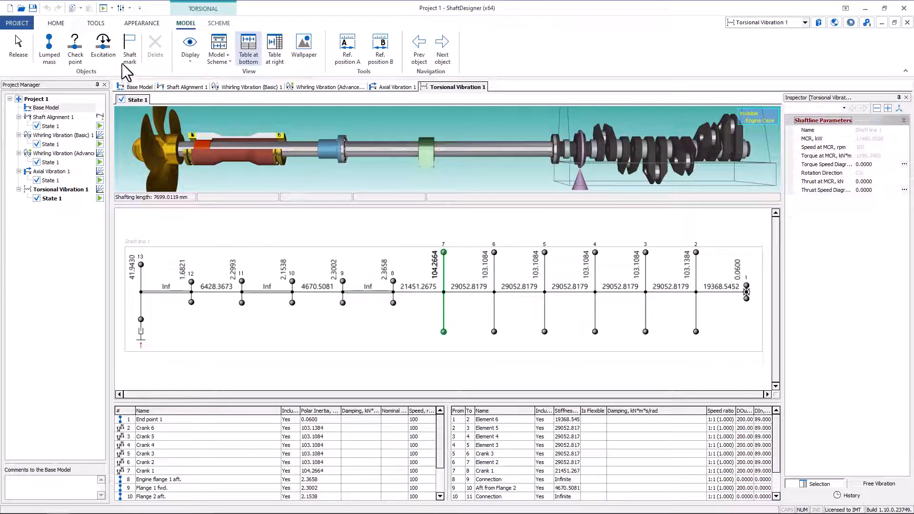
left_click(112, 8)
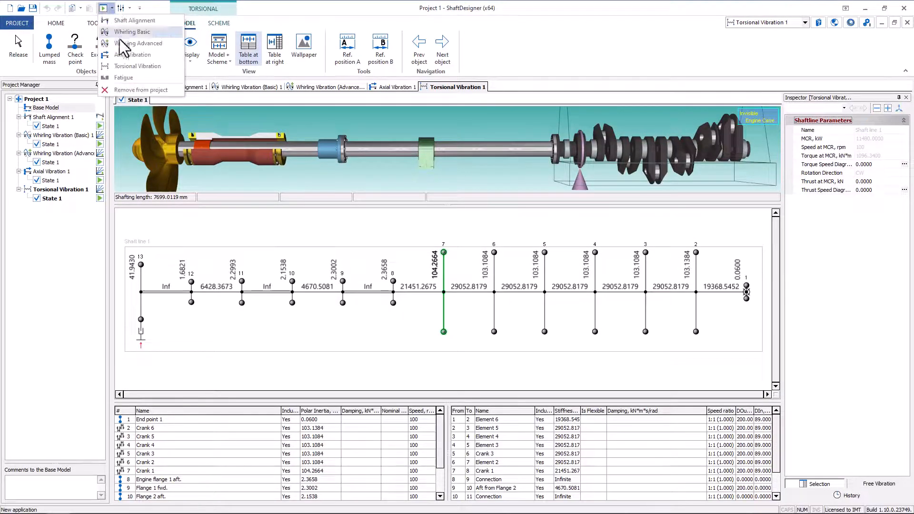
left_click(129, 77)
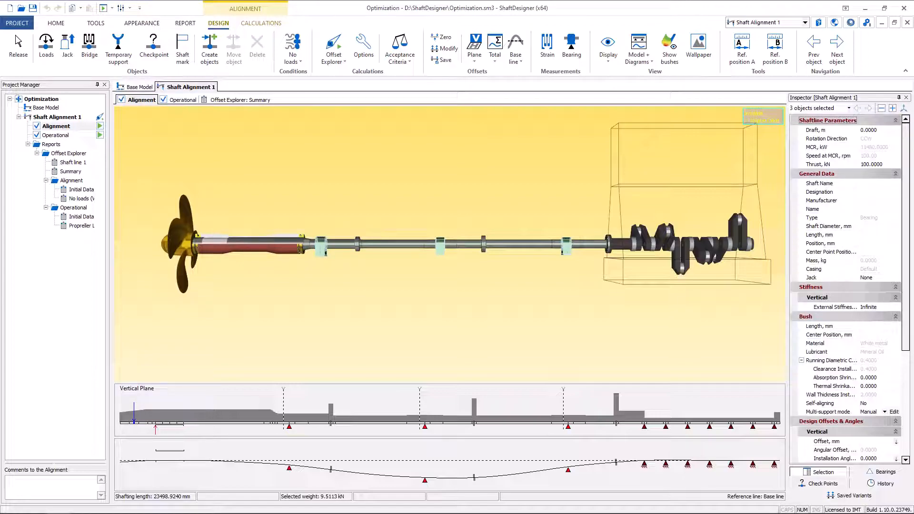
- Minimize the ribbon in the Optimization project and set the Project Manager and Inspector to hide automatically
left_click(96, 23)
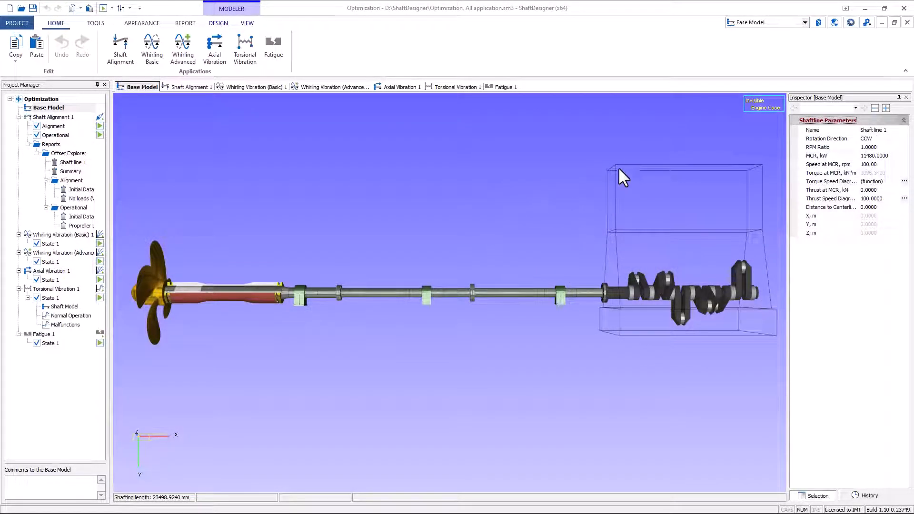
left_click(906, 70)
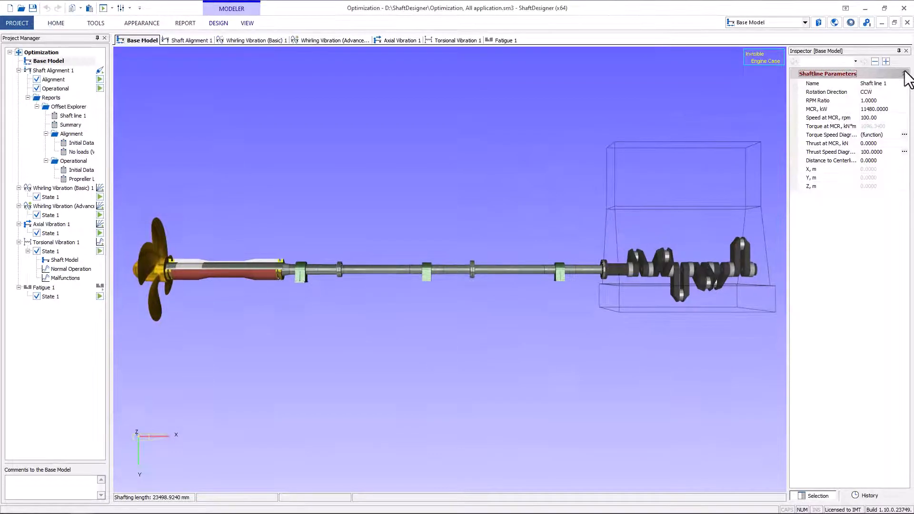
left_click(97, 38)
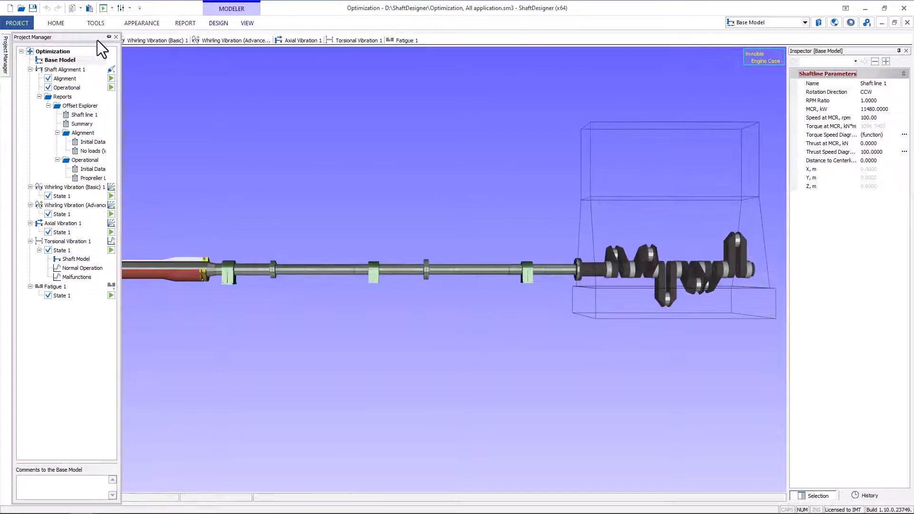
left_click(899, 50)
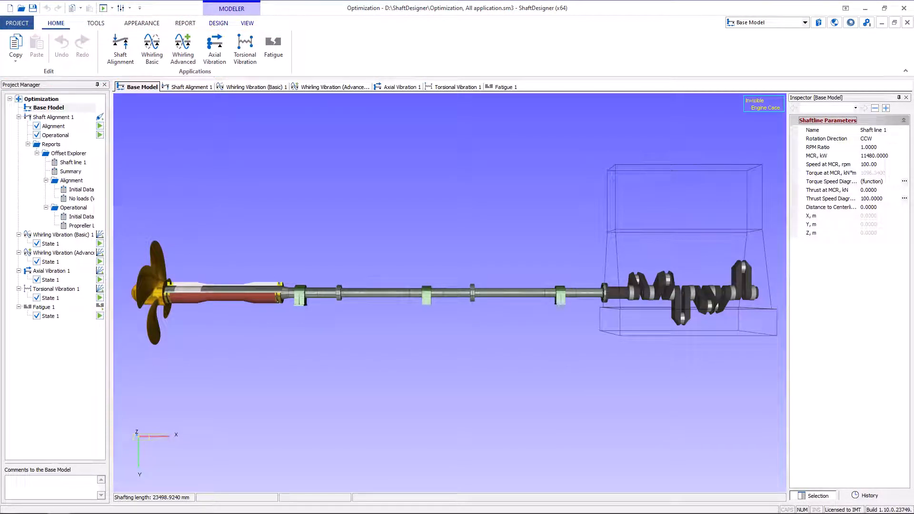
- Examine the base model's general tools, window arrangement, modelling and view commands
left_click(96, 24)
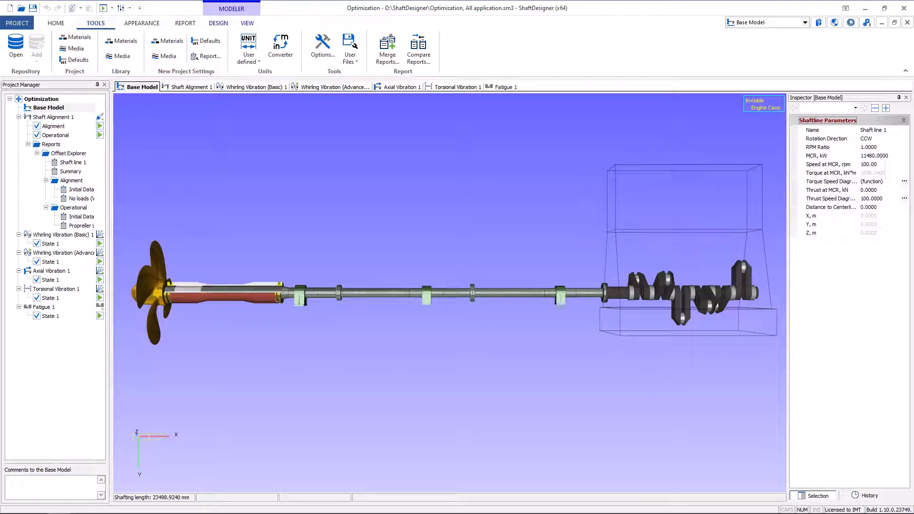
left_click(142, 22)
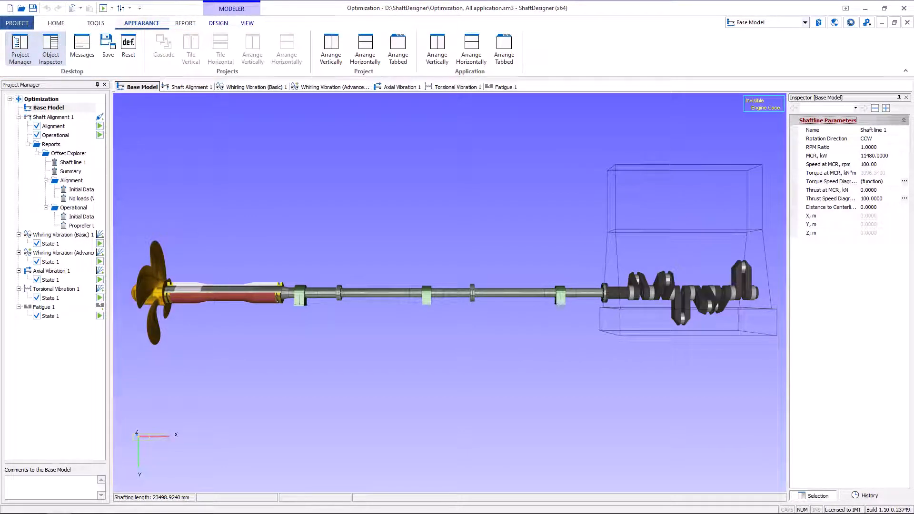
left_click(218, 22)
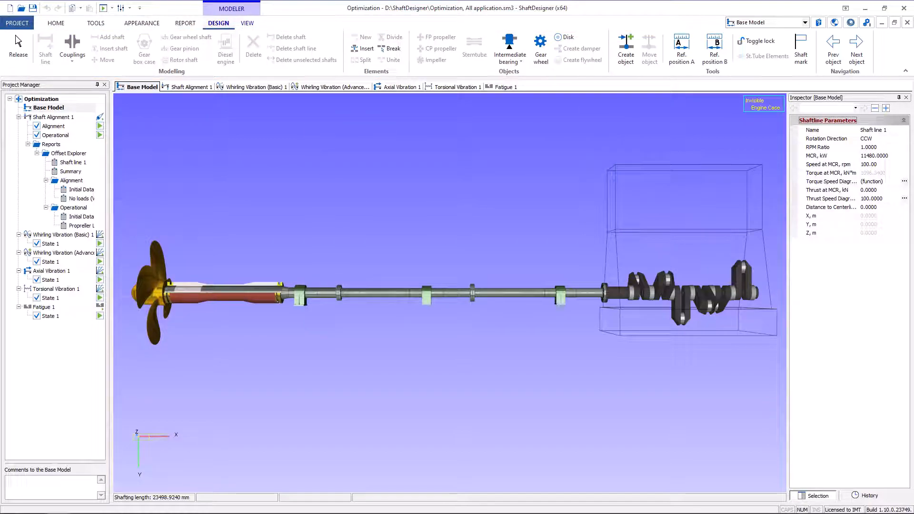
left_click(248, 23)
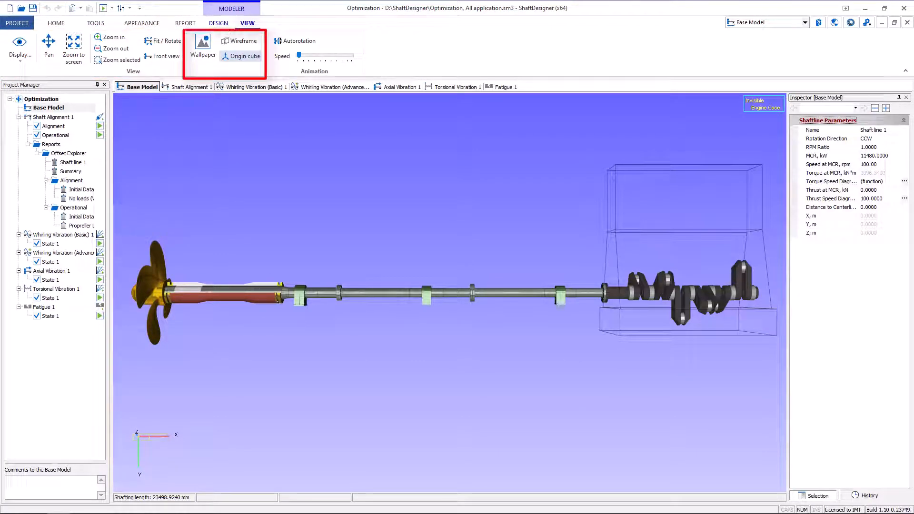
- Open the Shaft Alignment 1 application and examine which calculation types its Offset Explorer calculation can be switched to
left_click(187, 86)
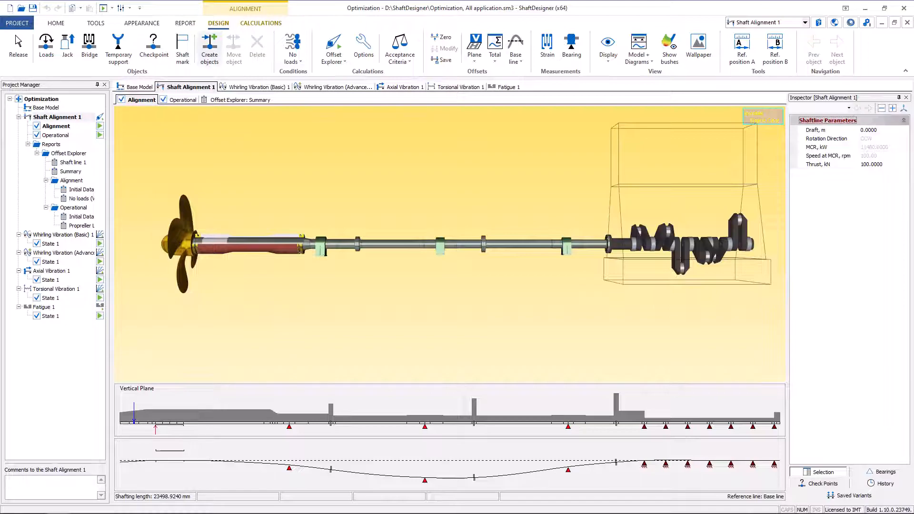
left_click(260, 23)
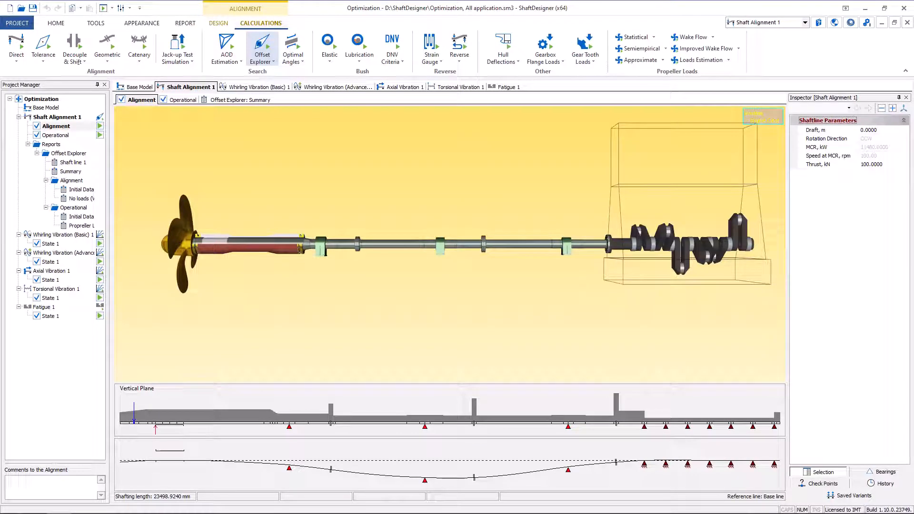
left_click(218, 23)
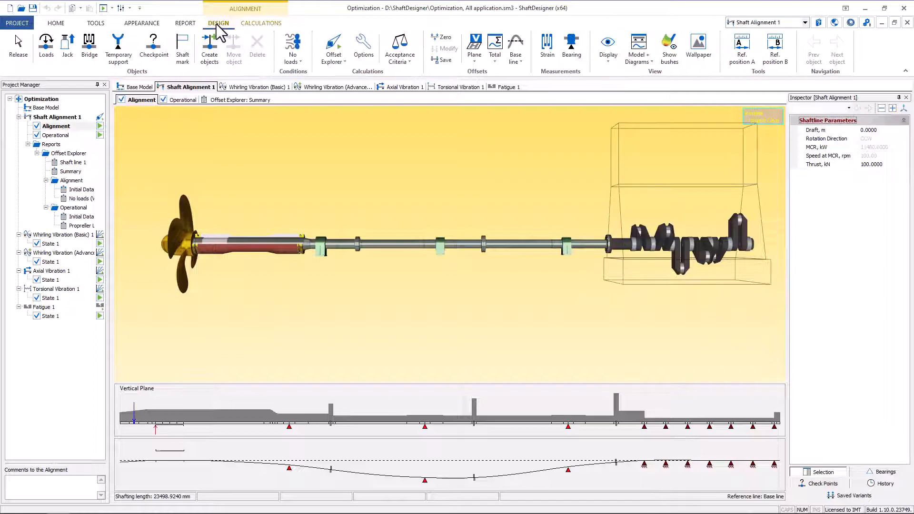
left_click(334, 56)
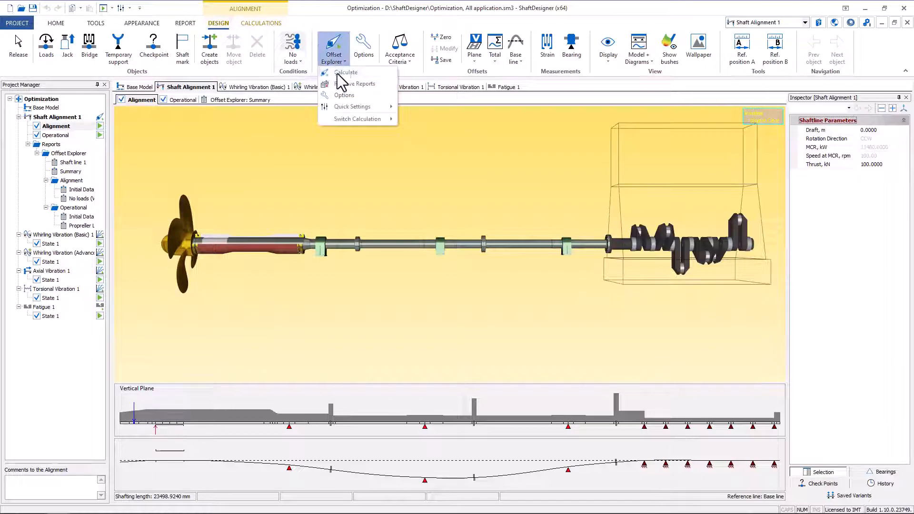
mouse_move(357, 124)
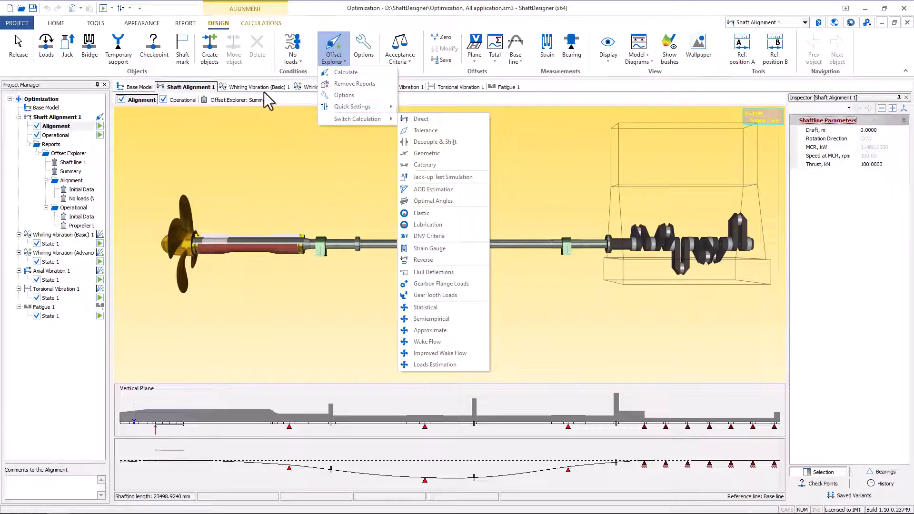
- Go through the basic and advanced Whirling Vibration, Axial Vibration and Fatigue applications, ending on Torsional Vibration 1
left_click(252, 88)
left_click(337, 87)
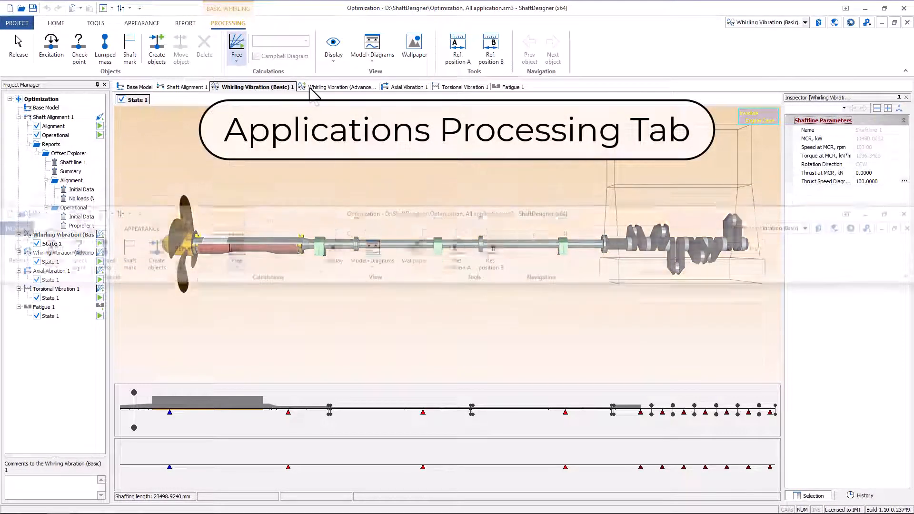
left_click(399, 88)
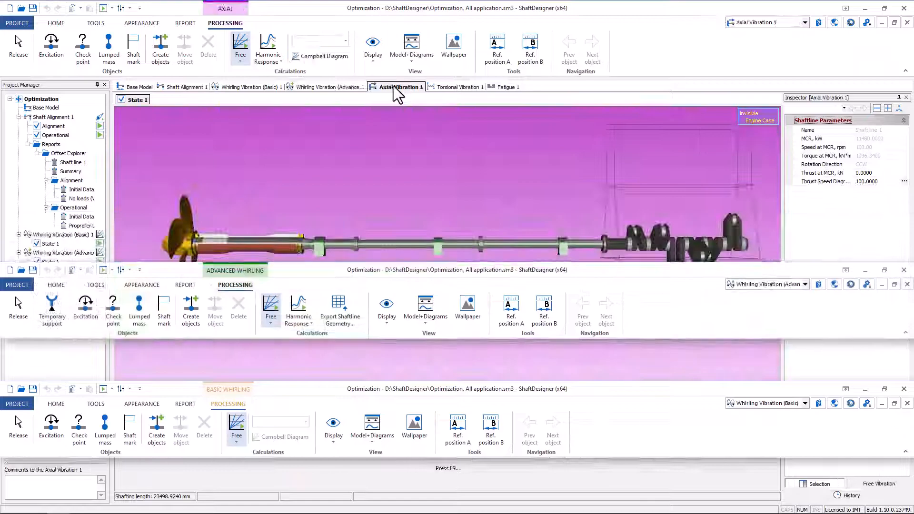
left_click(507, 88)
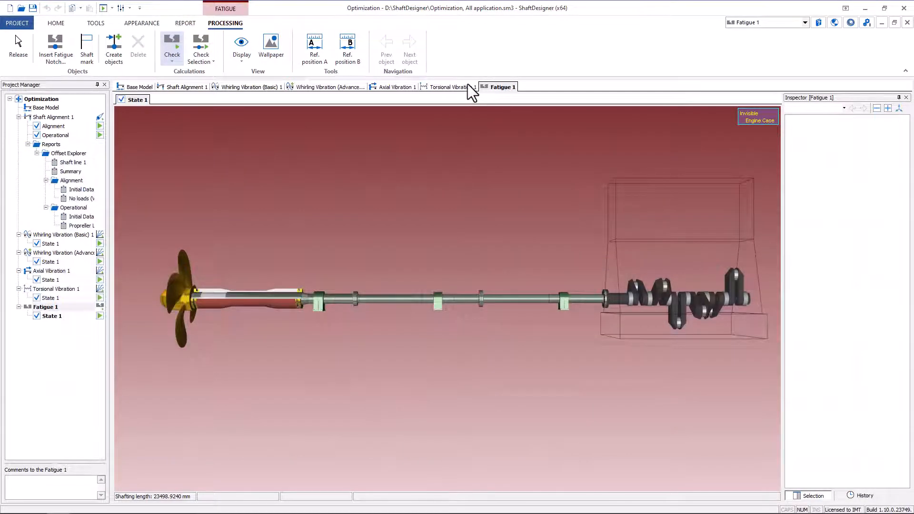
left_click(440, 88)
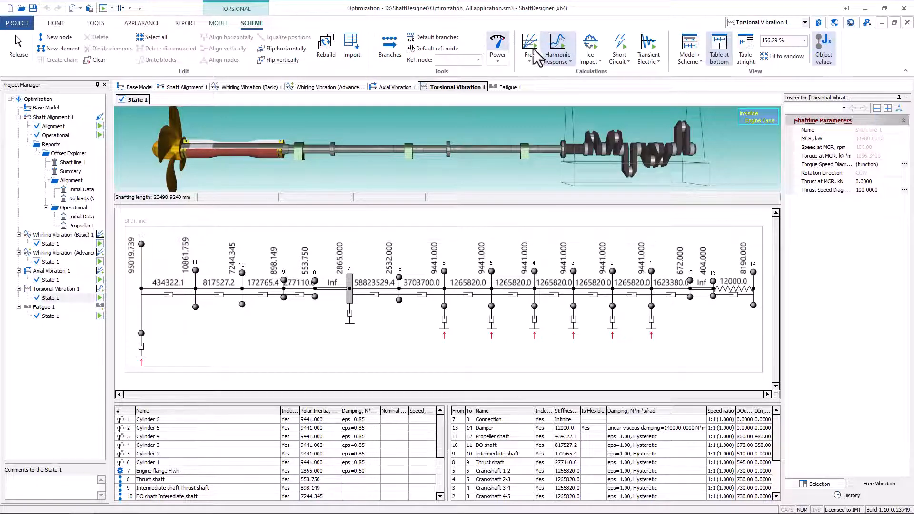
- Run the torsional Harmonic Response calculation and show the vibratory stress of element Crankshaft 2-3 as a cascade diagram
left_click(563, 40)
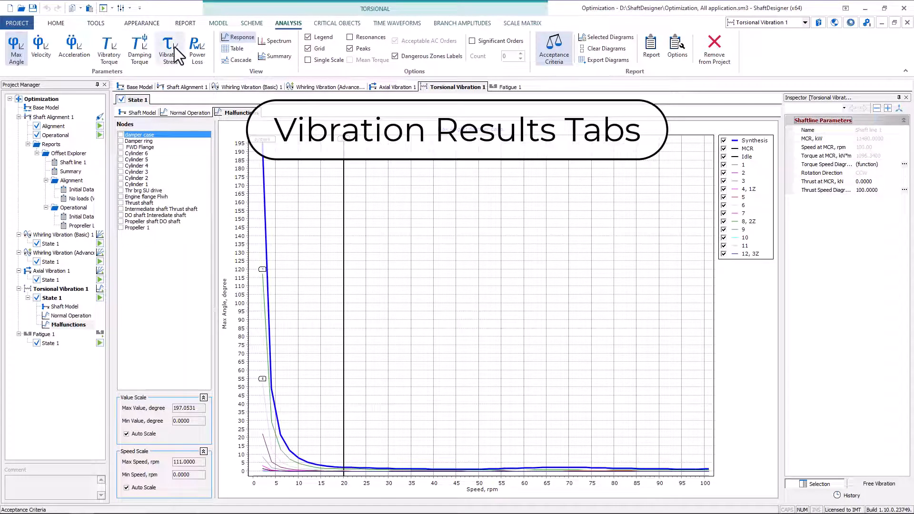
left_click(176, 54)
left_click(160, 161)
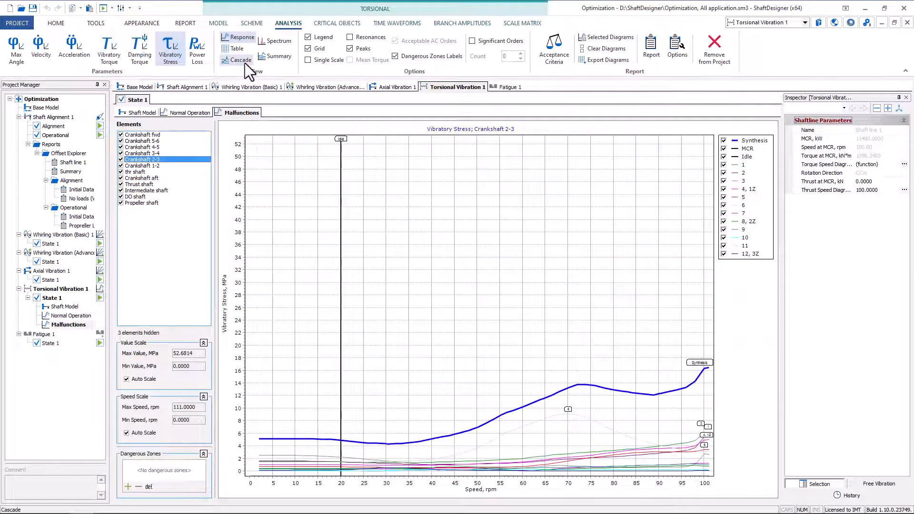
left_click(242, 60)
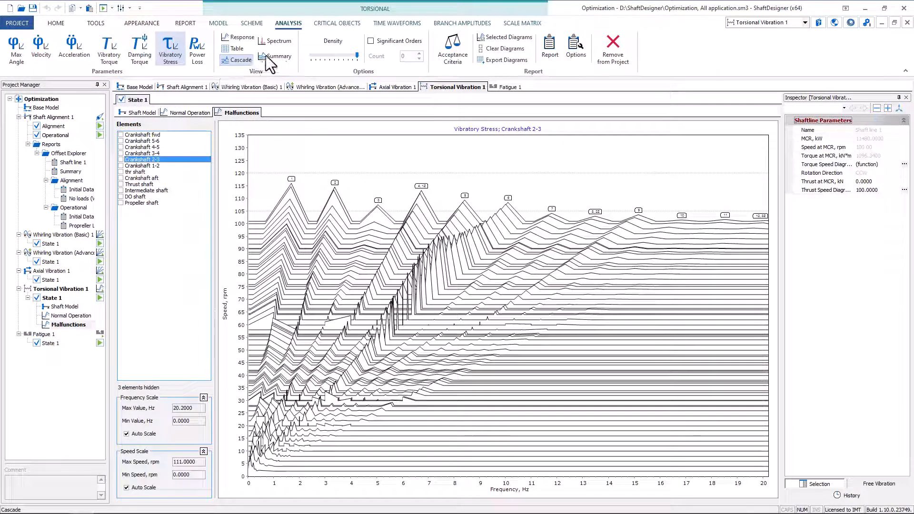
- Examine the torsional results for critical objects, simulated time waveforms and branch amplitudes
left_click(346, 28)
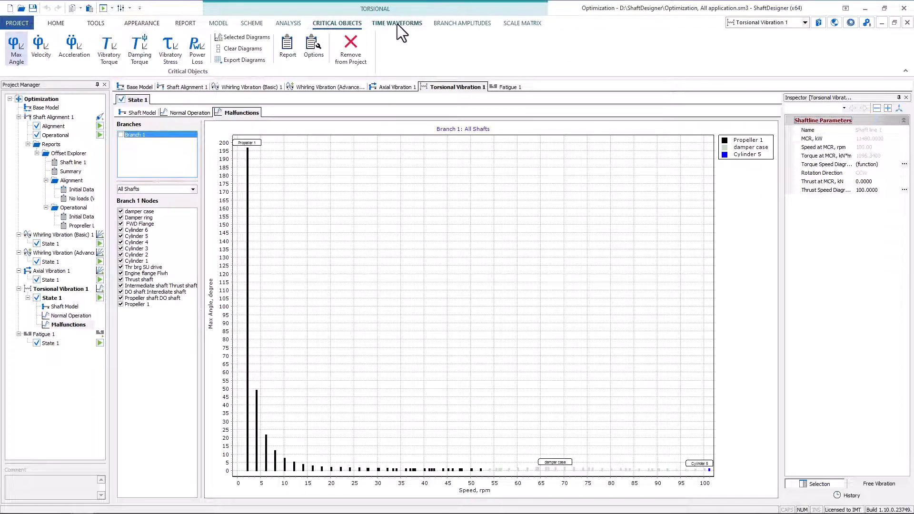
left_click(397, 24)
left_click(226, 44)
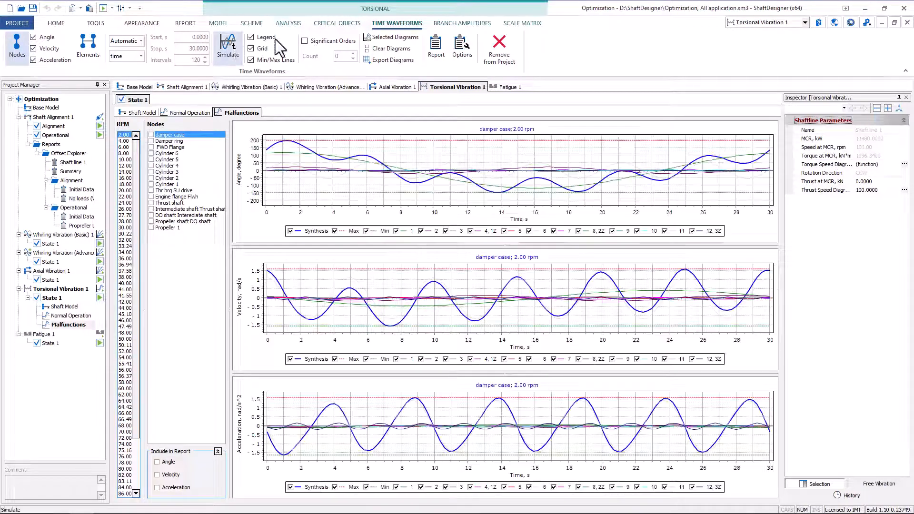
left_click(451, 23)
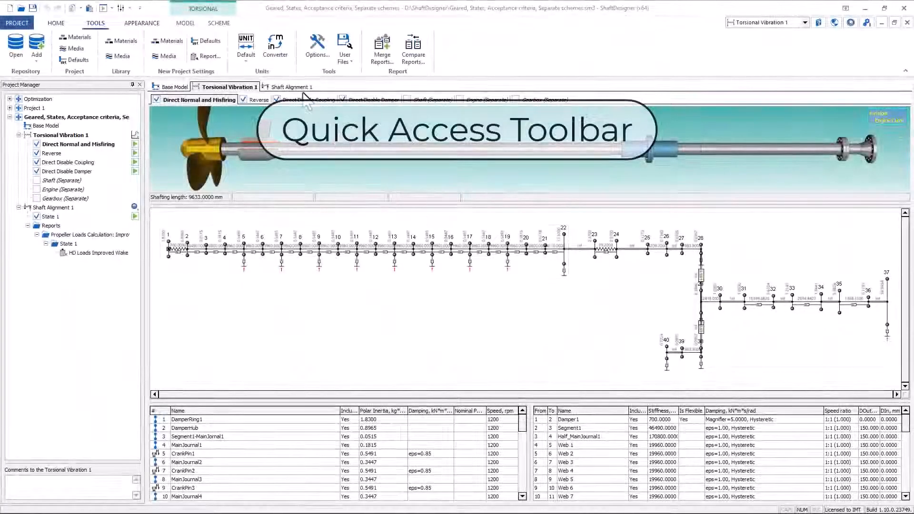
- Add the measurement units command to the Quick Access Toolbar and switch the units to Imperial
right_click(245, 50)
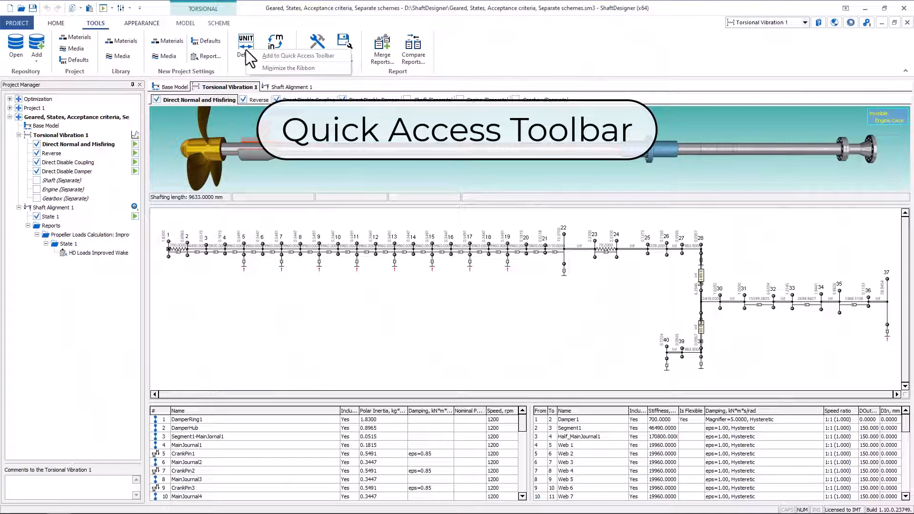
left_click(266, 56)
left_click(147, 8)
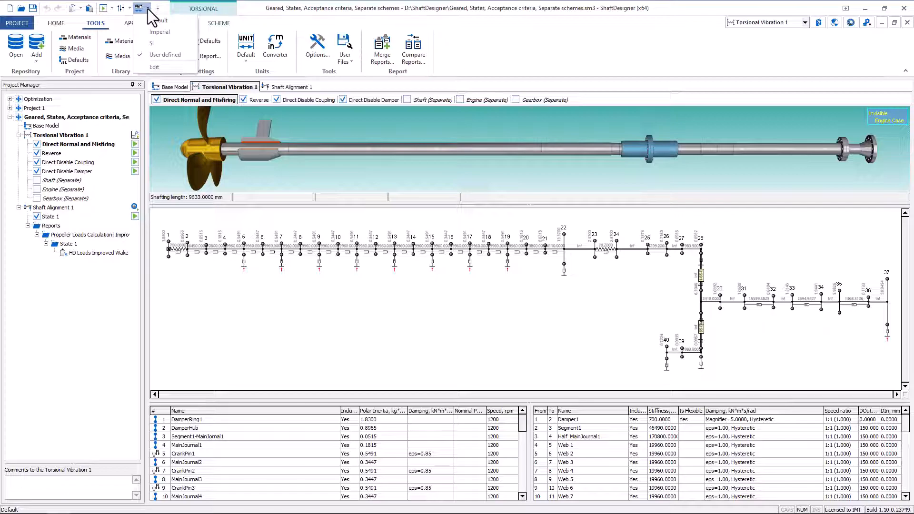
left_click(162, 31)
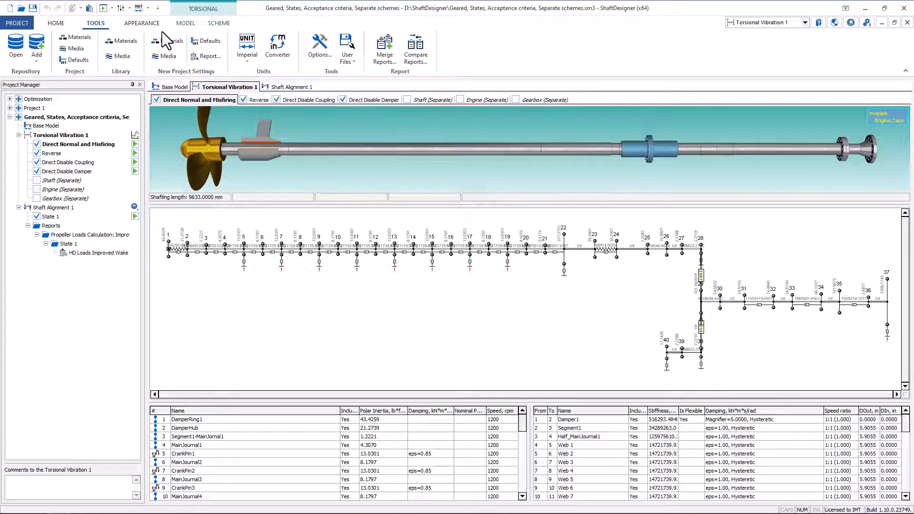
- Examine the calculation commands and alternative calculation types available for Torsional Vibration 1 in the geared project
left_click(135, 135)
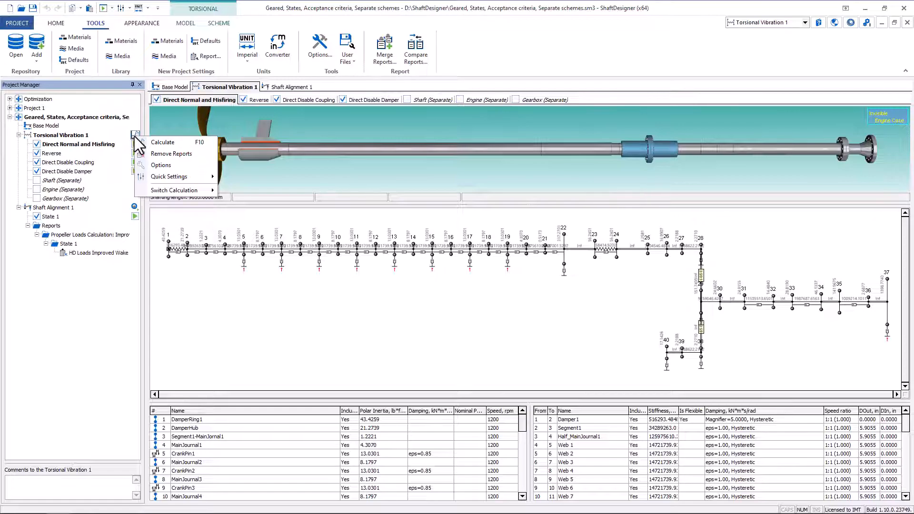
mouse_move(191, 189)
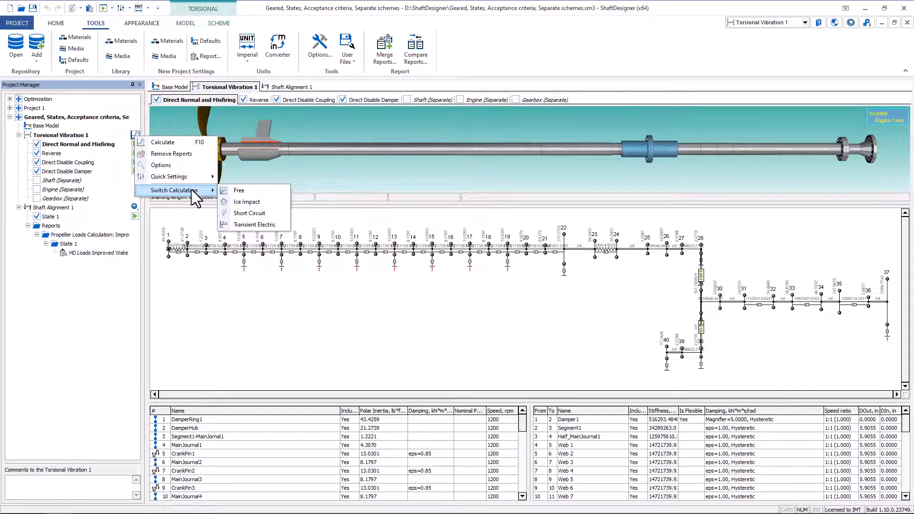
key("Escape")
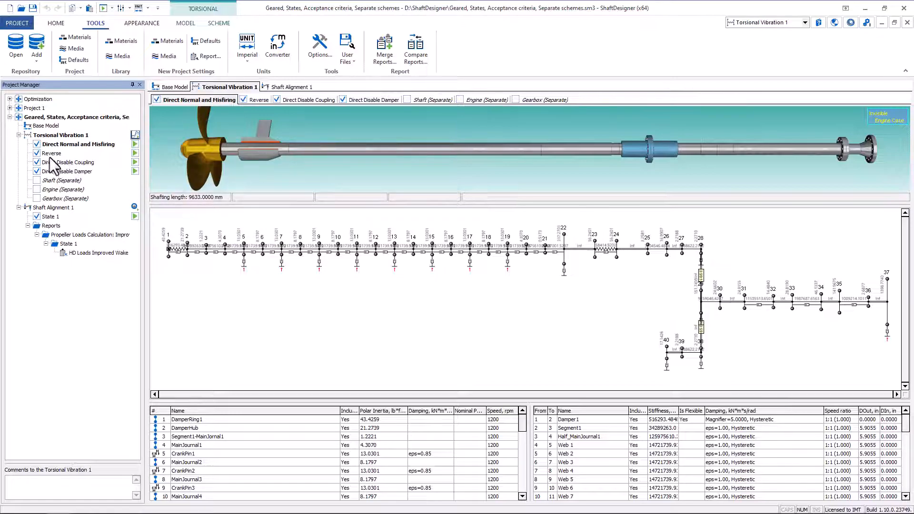
- Exclude the Reverse state from Torsional Vibration 1 and look through the calculation's quick settings
left_click(37, 153)
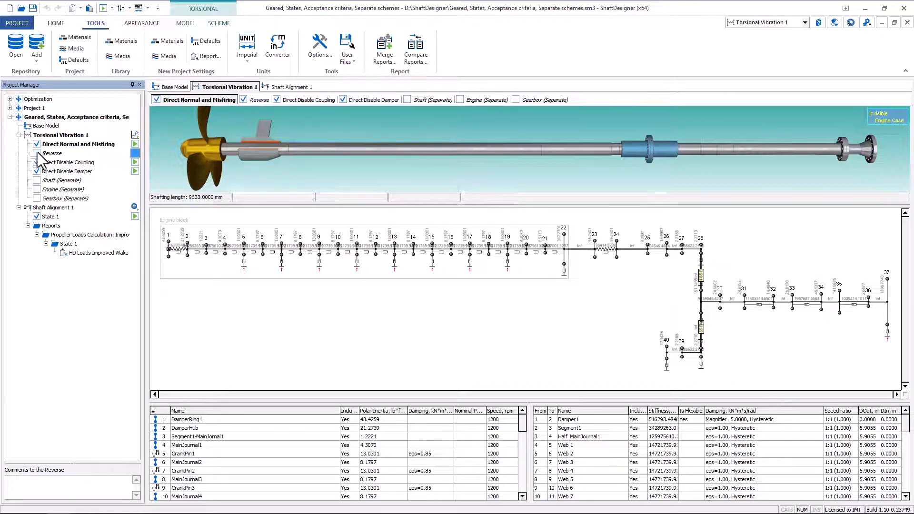
left_click(133, 162)
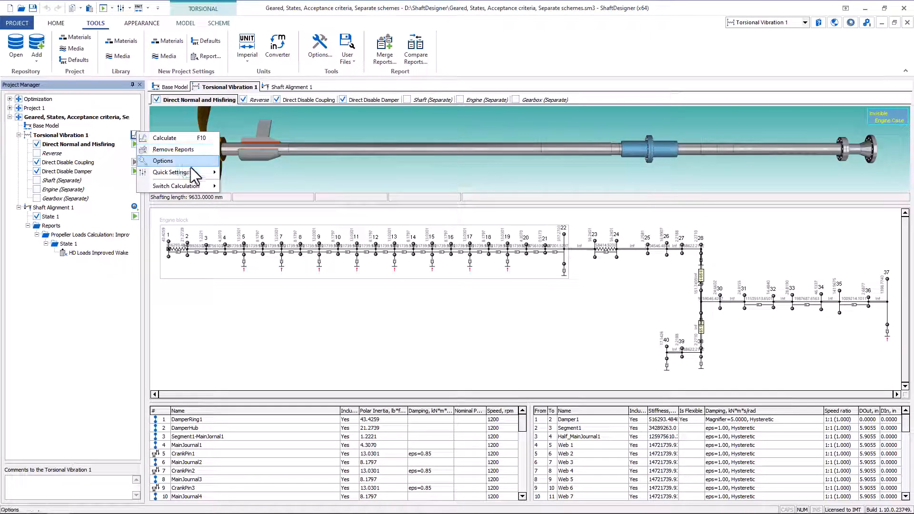
mouse_move(191, 172)
left_click(237, 172)
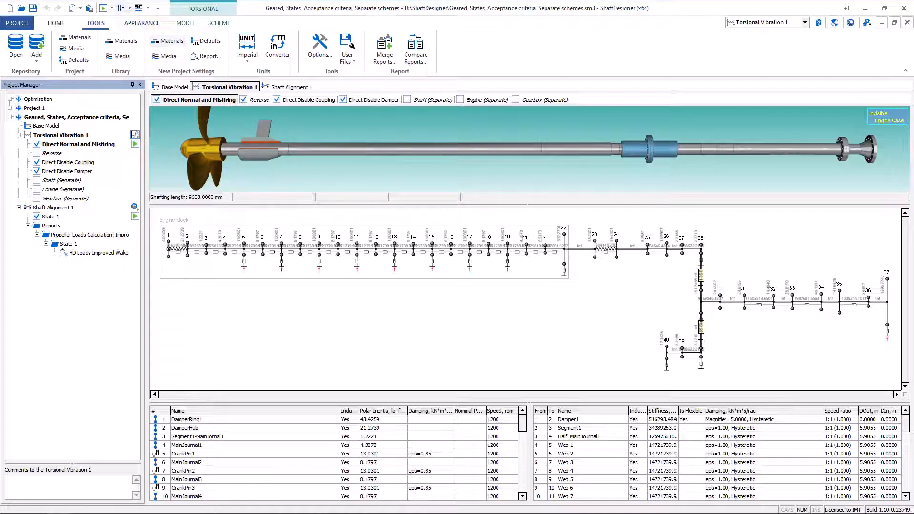
left_click(129, 8)
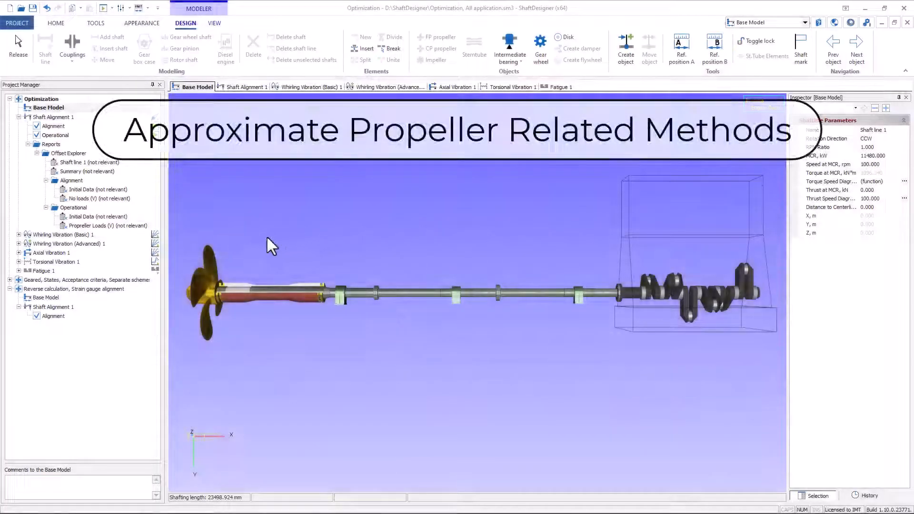
- Compare the propeller mass methods in the Optimization base model and calculate the mass by Rumb's formula
left_click(216, 253)
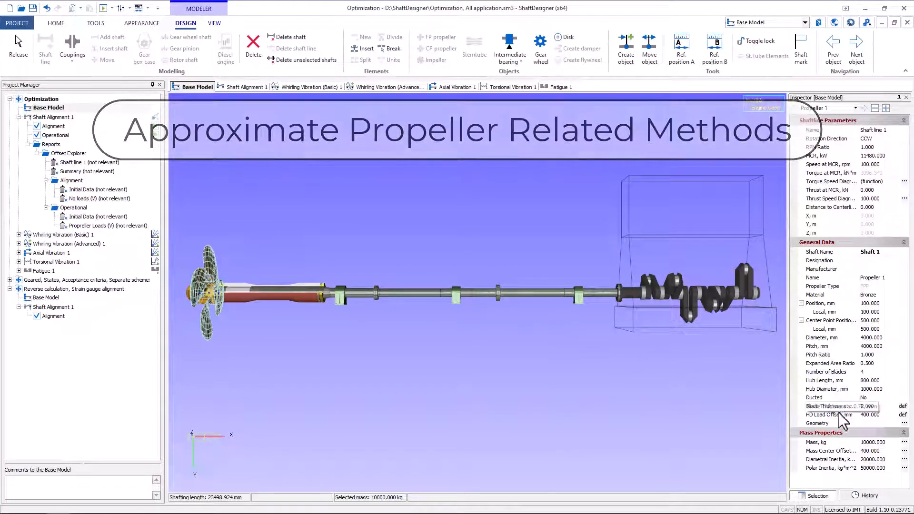
left_click(904, 442)
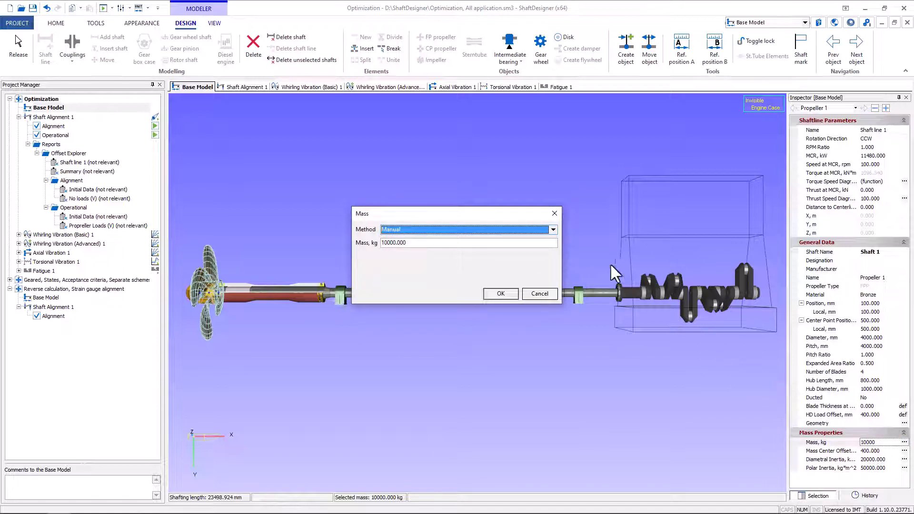
left_click(552, 231)
left_click(550, 247)
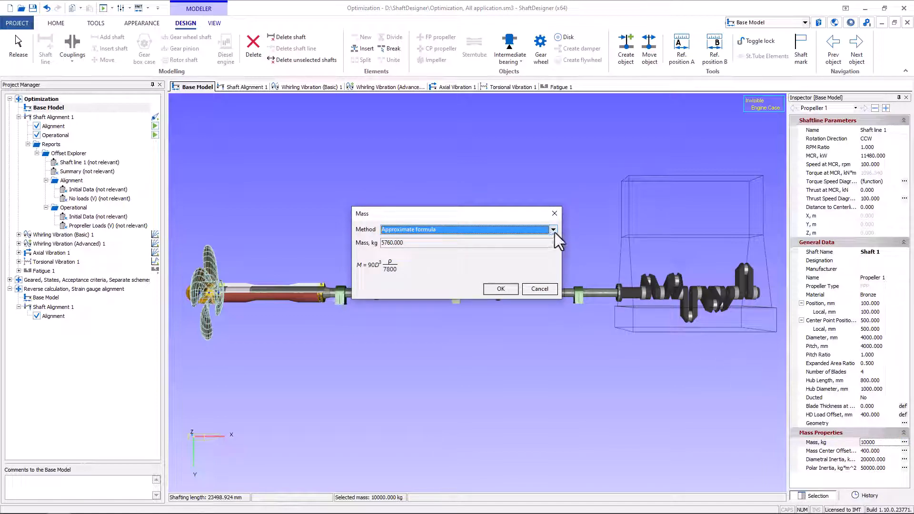
left_click(555, 231)
left_click(553, 252)
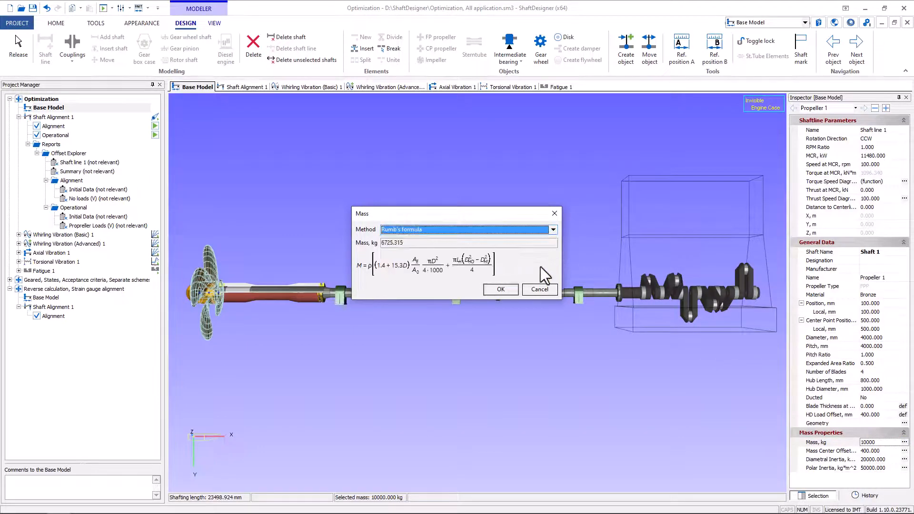
left_click(514, 286)
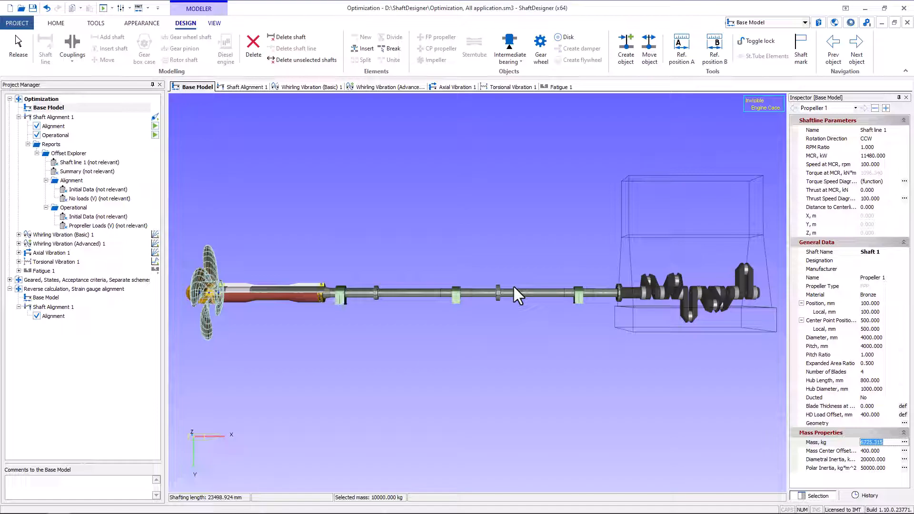
- Calculate the propeller's polar inertia by Kutuzov's formula instead of entering it manually
left_click(904, 468)
left_click(553, 229)
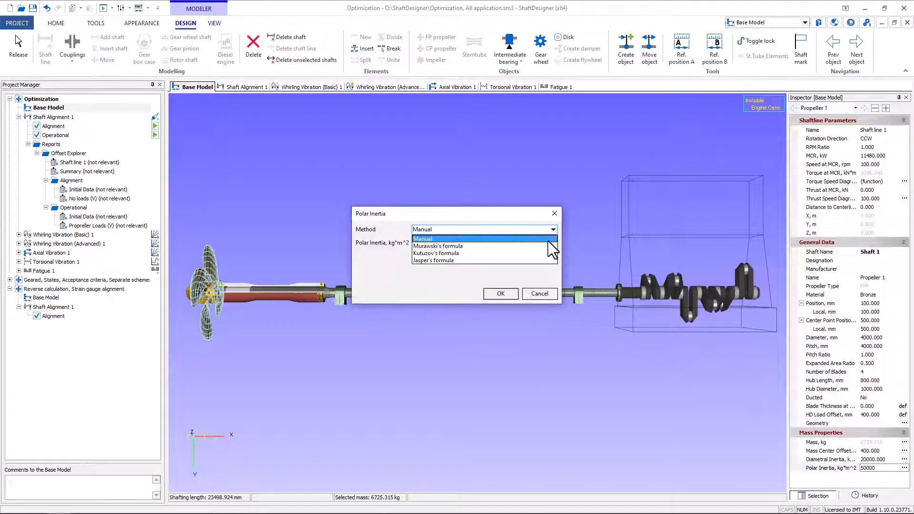
left_click(552, 246)
left_click(553, 229)
left_click(544, 253)
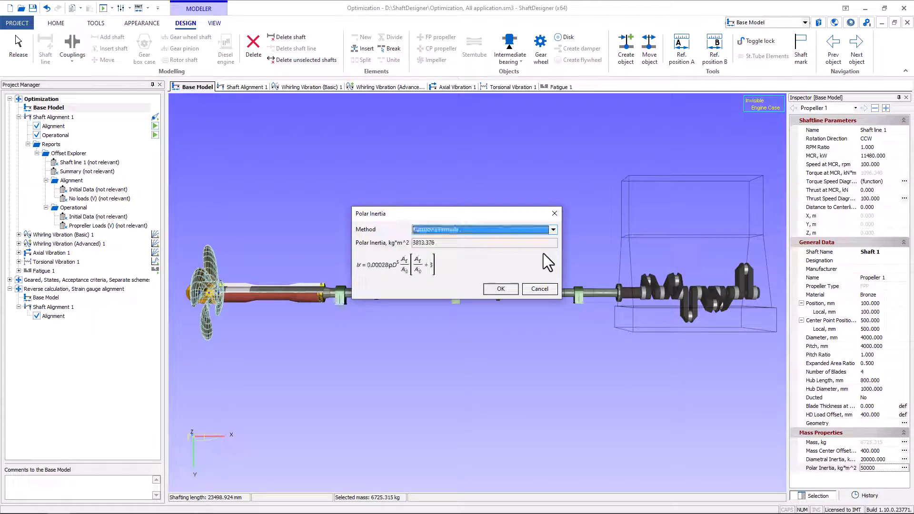
left_click(500, 288)
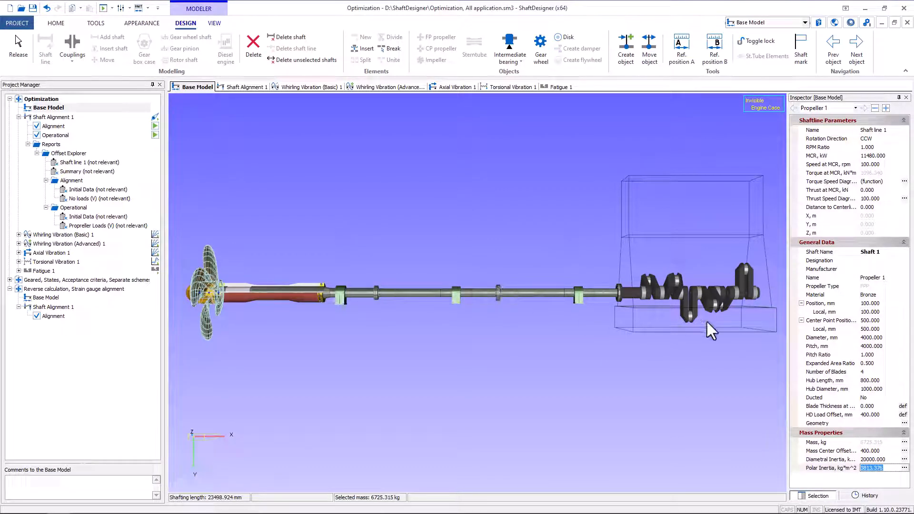
- Set the propeller's diameter to 5000 mm
left_click(866, 338)
type("5000")
key("Return")
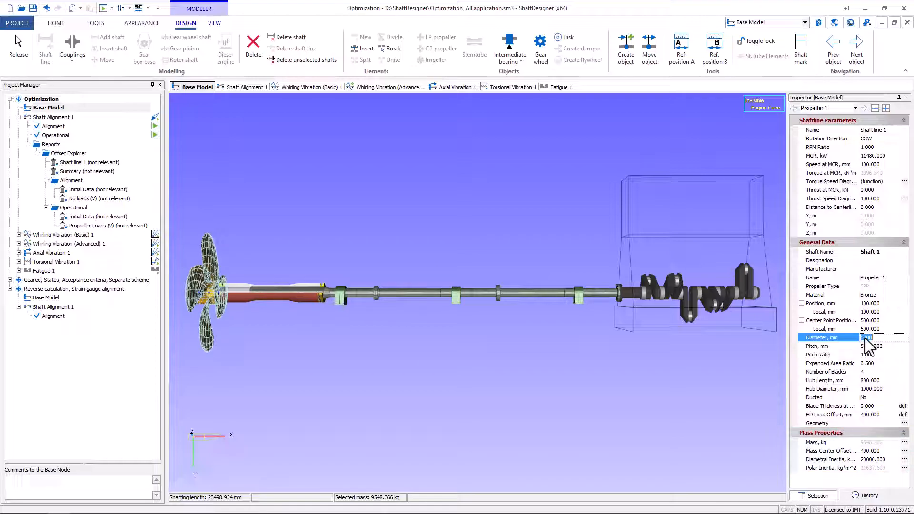
- Set the propeller's buoyancy method in Shaft Alignment 1 to the approximate formula
left_click(251, 87)
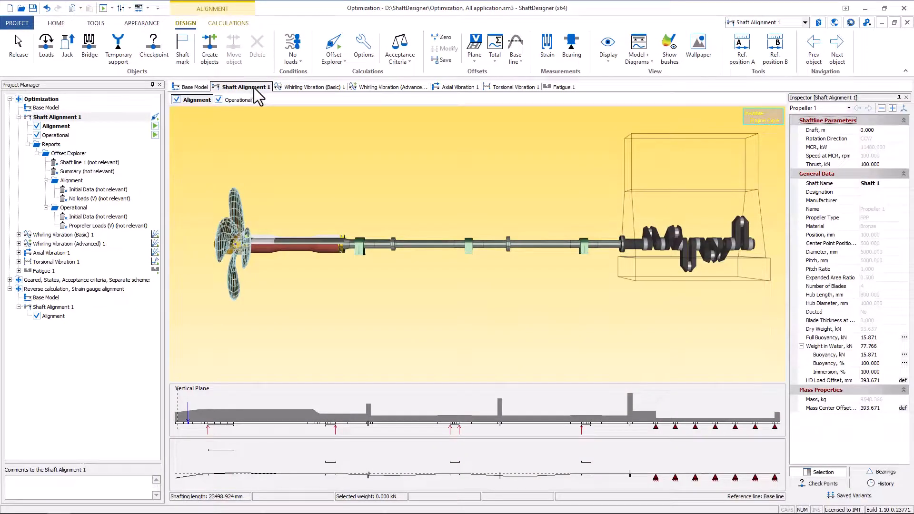
left_click(904, 363)
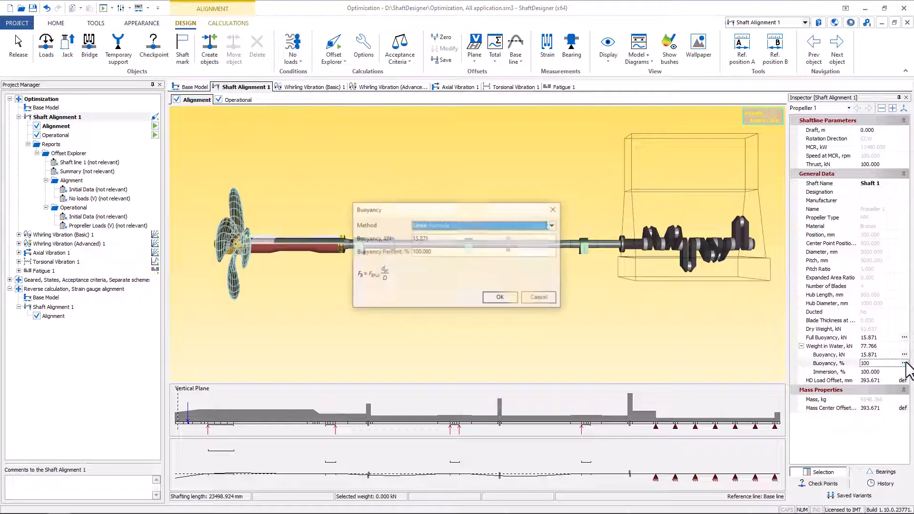
left_click(553, 225)
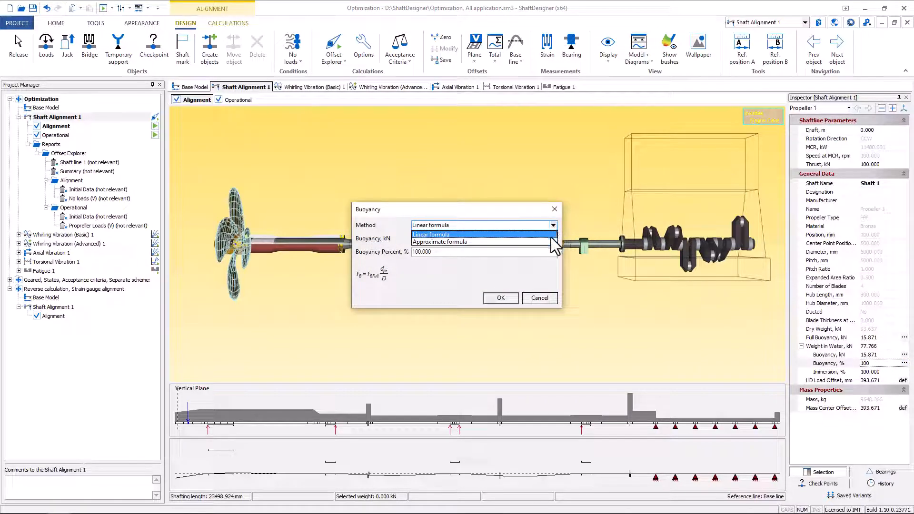
left_click(550, 238)
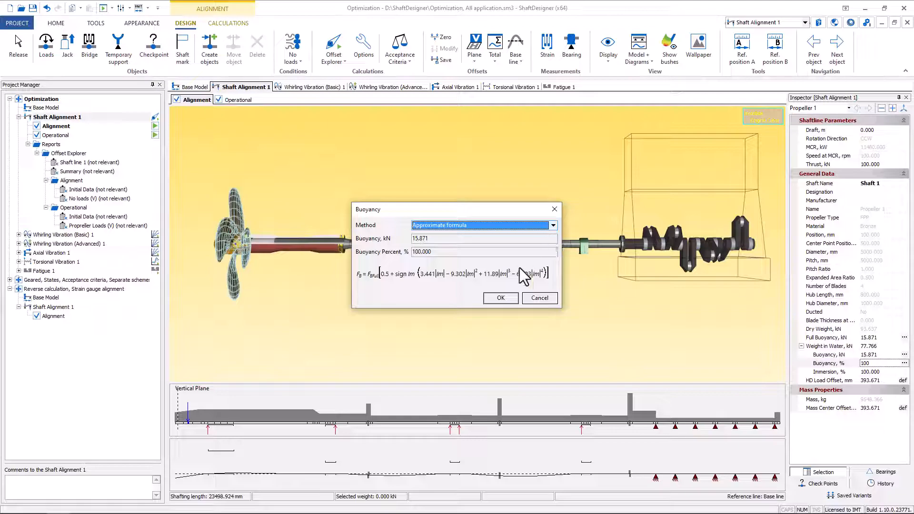
left_click(502, 299)
- Set the propeller's immersion to 60 % in Shaft Alignment 1
left_click(878, 372)
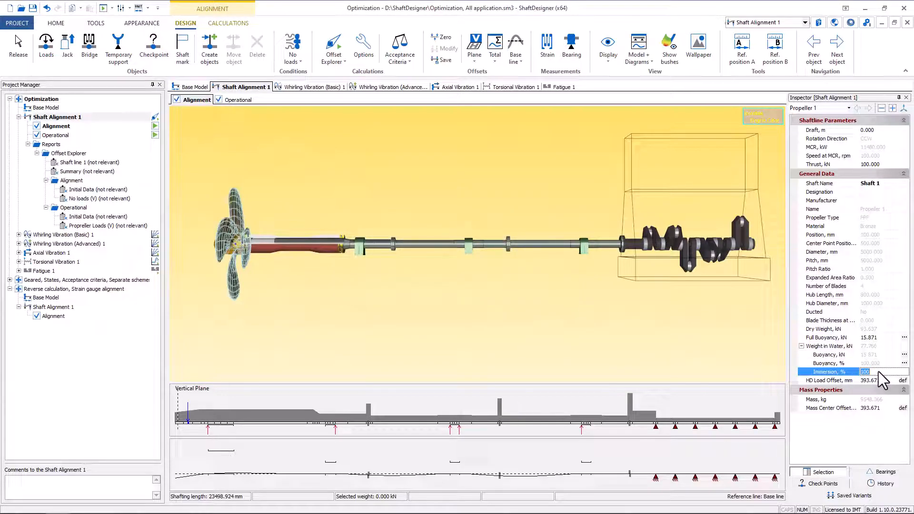
type("60")
key("Return")
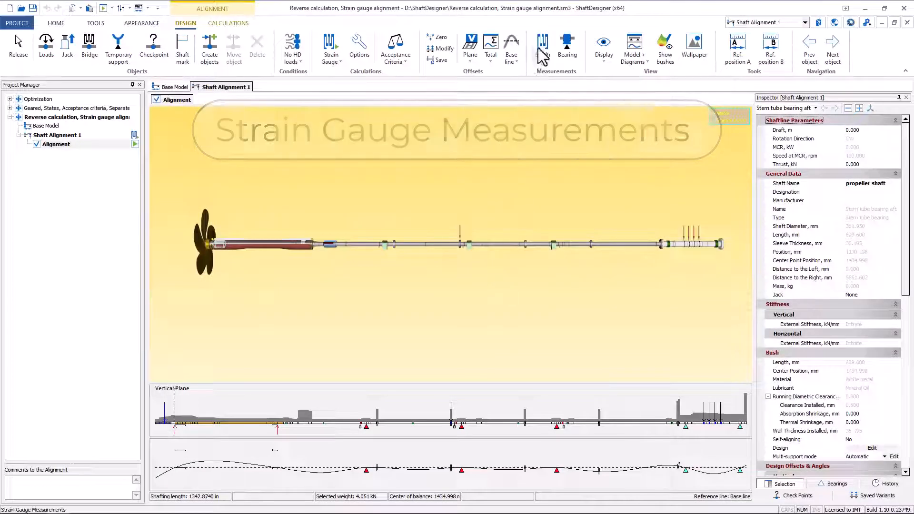
- Examine the strain gauge measurement sessions, reviewing Session 1's parameters and readings by single channel and for all channels
left_click(541, 48)
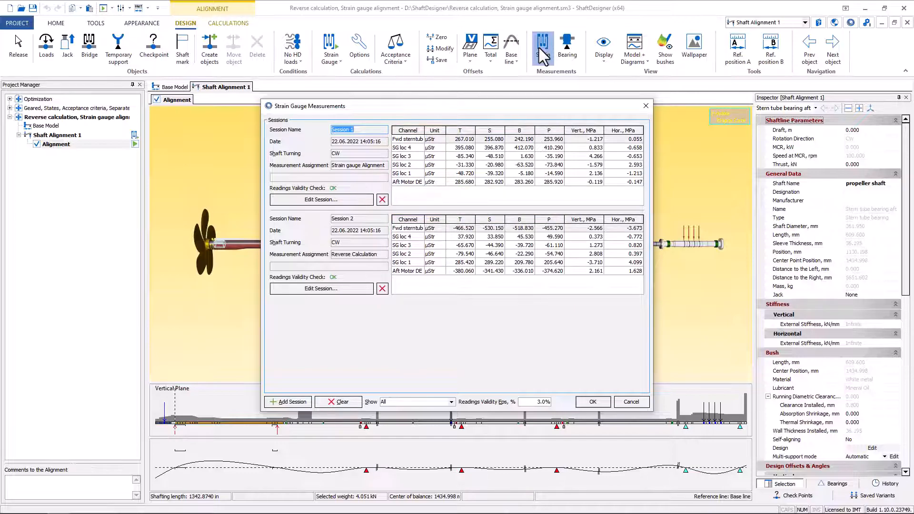
left_click(334, 199)
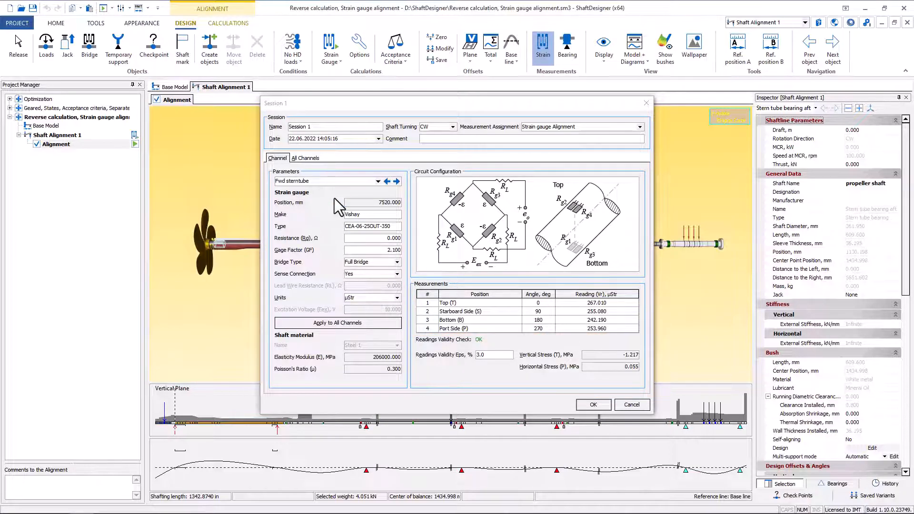
left_click(396, 184)
left_click(396, 182)
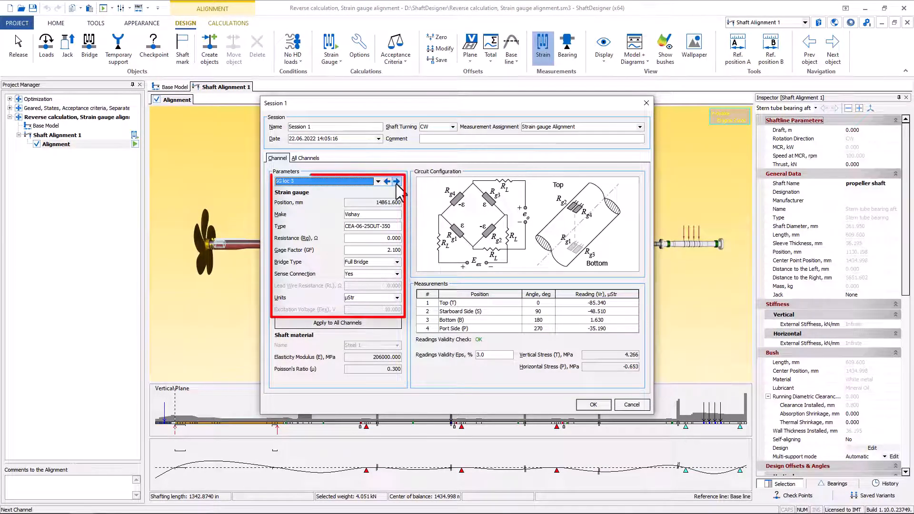
left_click(306, 159)
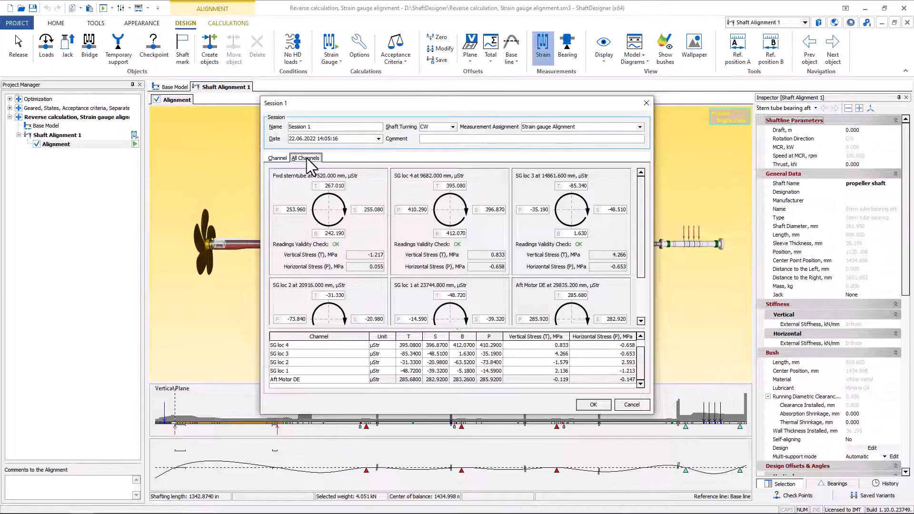
left_click(590, 404)
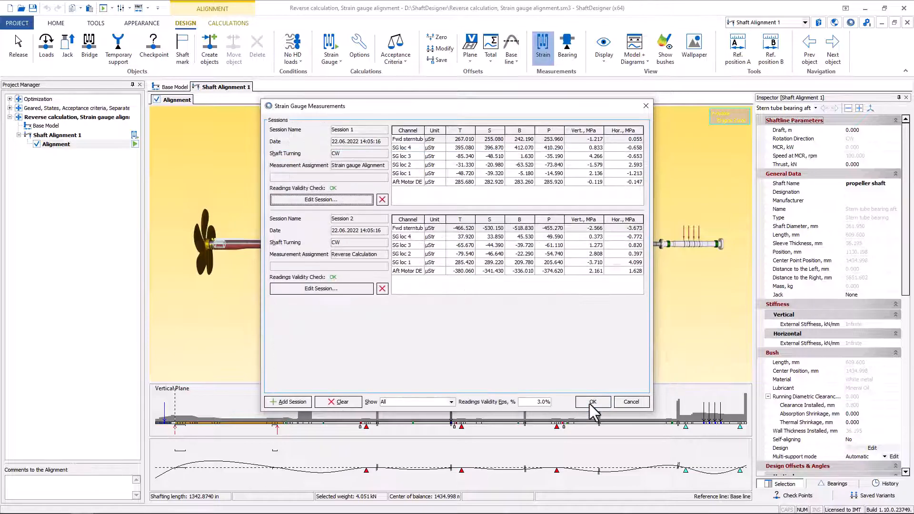
left_click(589, 404)
- Switch the Shaft Alignment 1 calculation from Strain Gauge to Reverse and open the reverse calculations
left_click(331, 52)
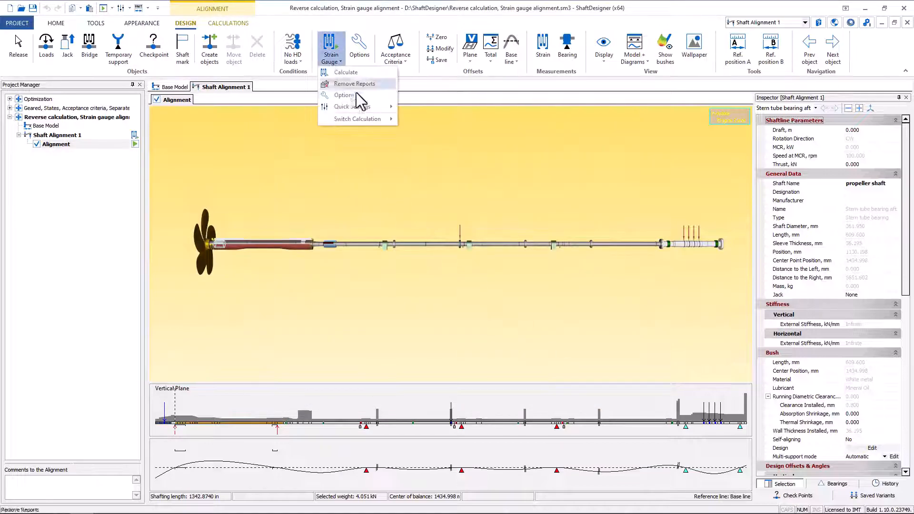
mouse_move(380, 118)
left_click(423, 260)
left_click(332, 46)
- Load the Session 1 strain gauge measurements and override the Fwd sterntube vertical bending stress with -2 MPa
left_click(471, 278)
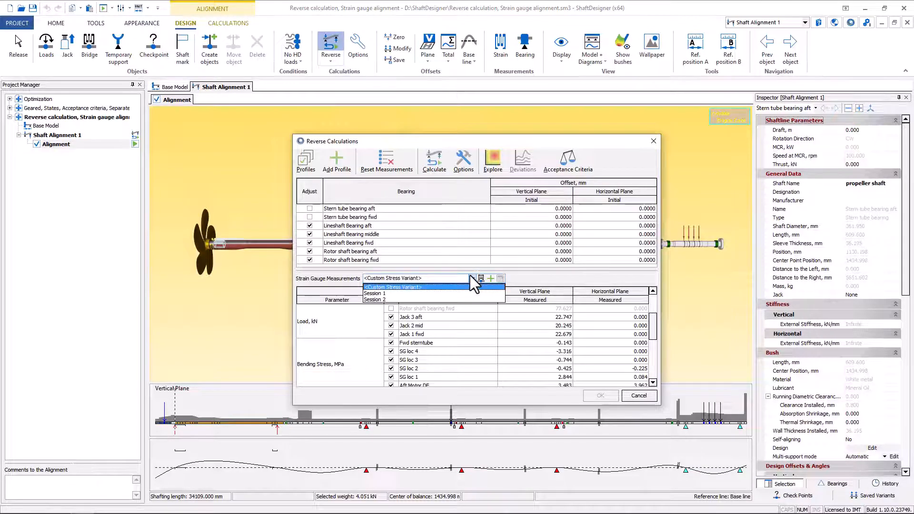
left_click(459, 293)
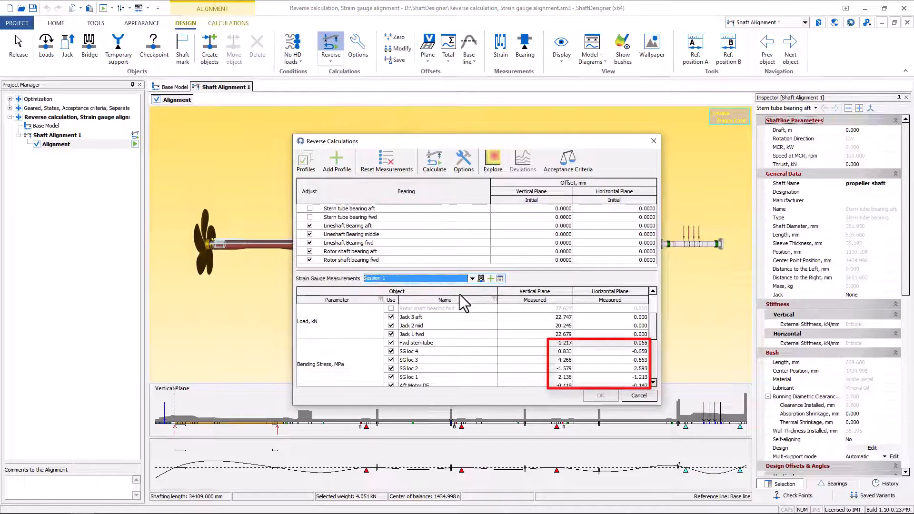
left_click(542, 343)
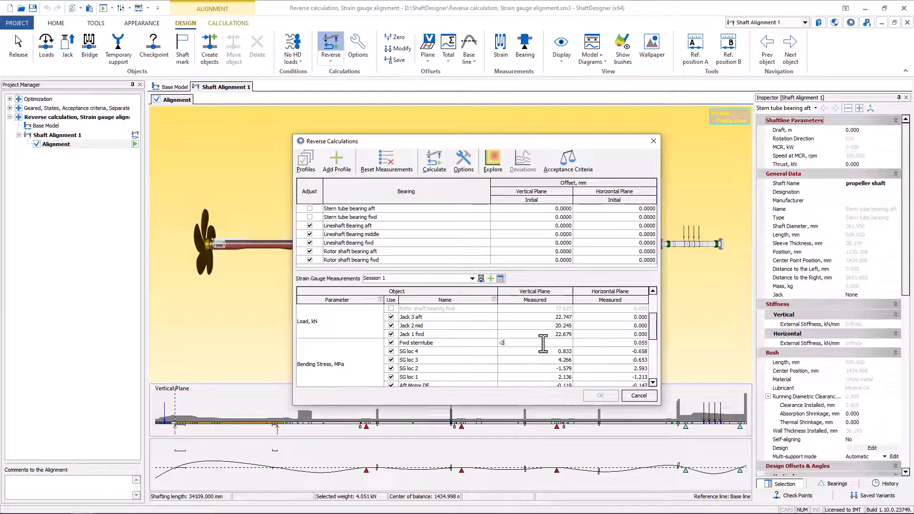
key("Return")
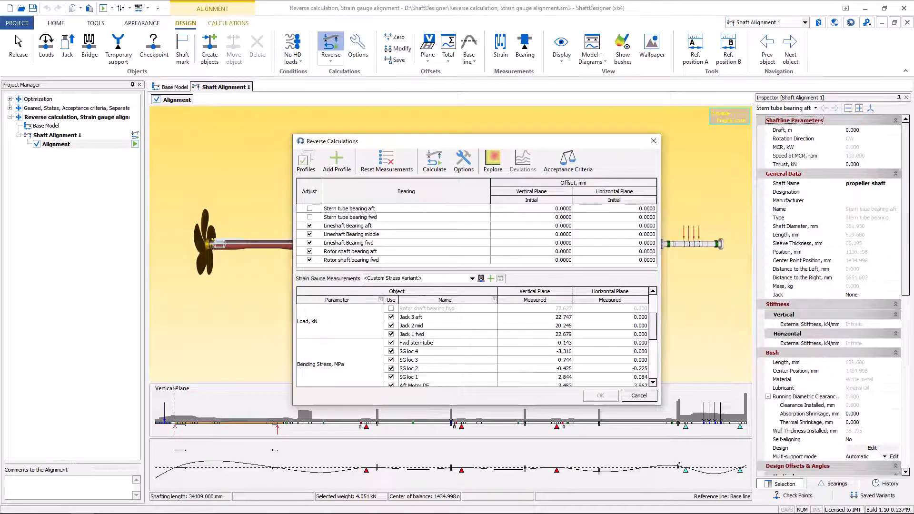
- Run the reverse calculation and plot the goal function for the vertical offsets of Lineshaft Bearing aft and Lineshaft Bearing middle
left_click(436, 165)
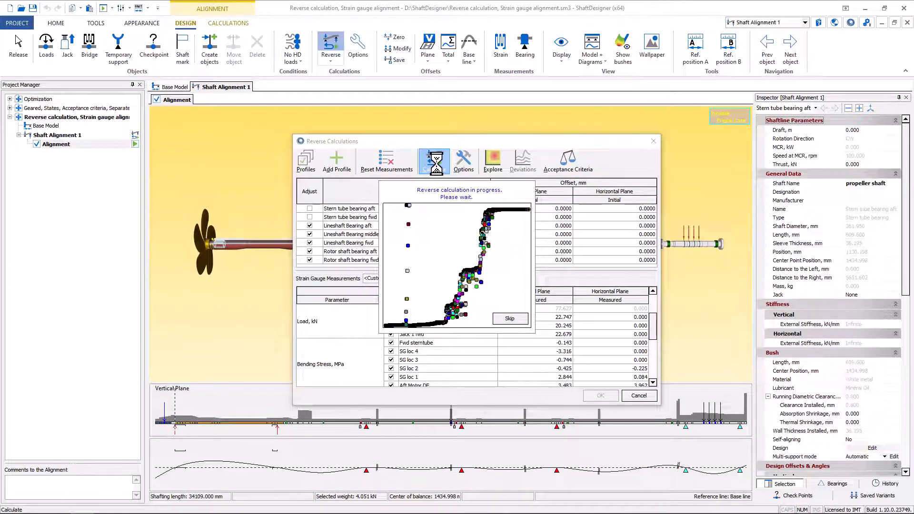
left_click(546, 340)
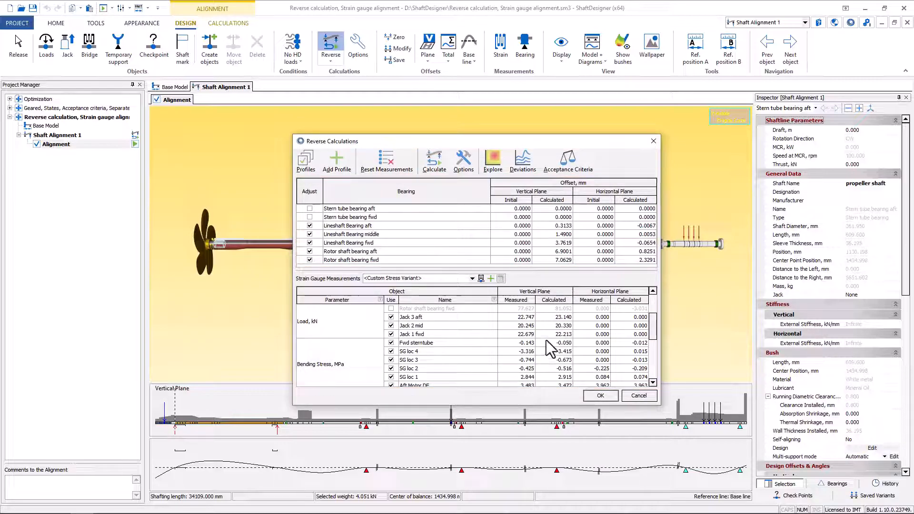
left_click(493, 159)
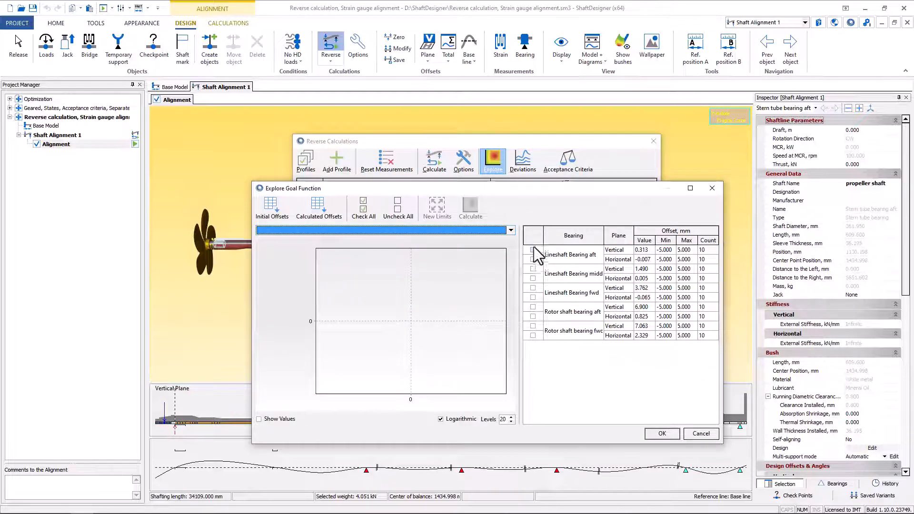
left_click(470, 204)
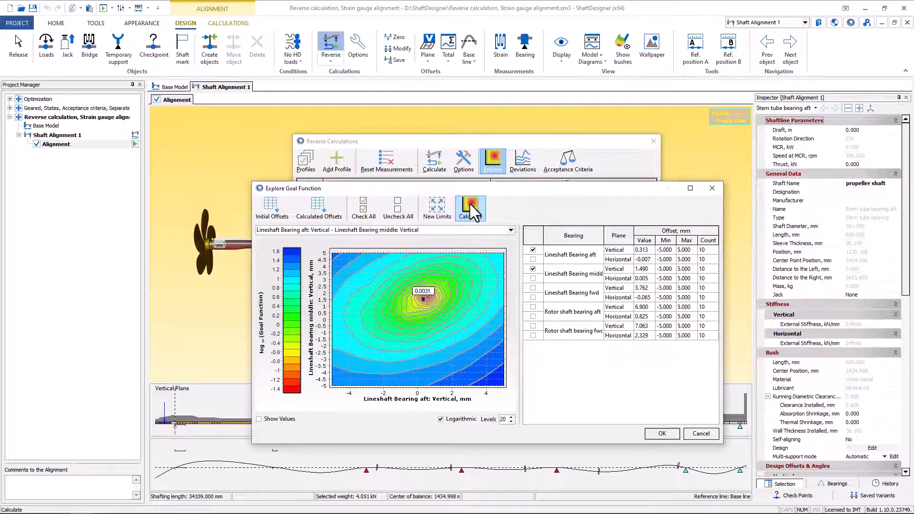
- Narrow the goal function limits to about -0.68 to 2.04 mm for the aft bearing and 0.70 to 2.92 mm for the middle, and recalculate
left_click(444, 201)
left_click_drag(406, 281, 453, 309)
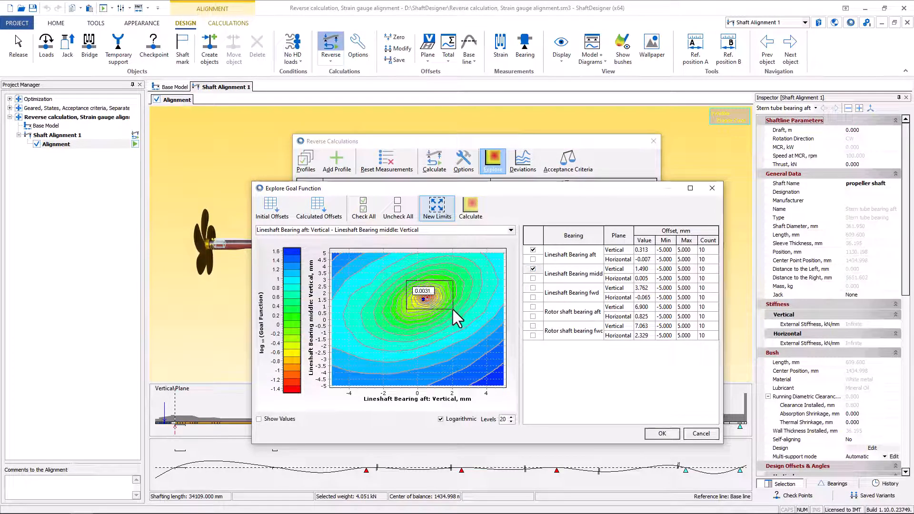
left_click(472, 203)
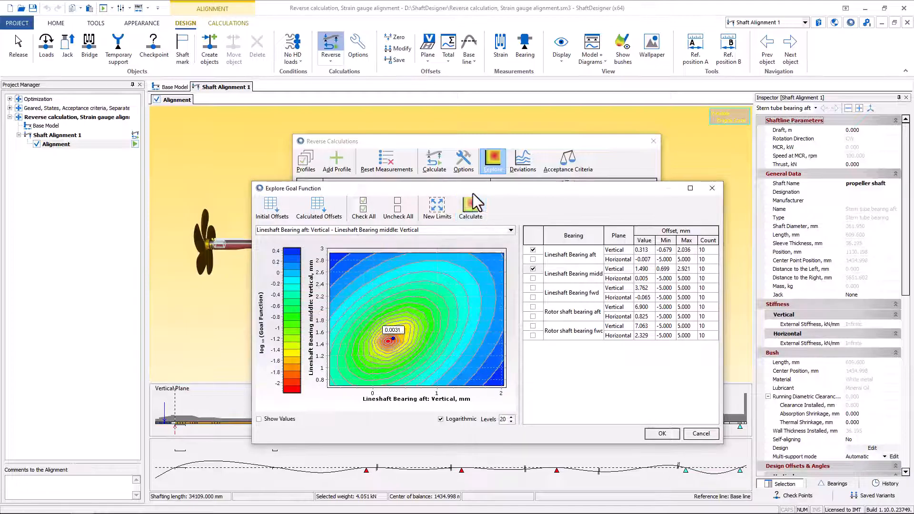
- Pick the minimum of the goal function for the vertical offsets of Lineshaft Bearing aft and middle and accept it
left_click(387, 342)
left_click(662, 433)
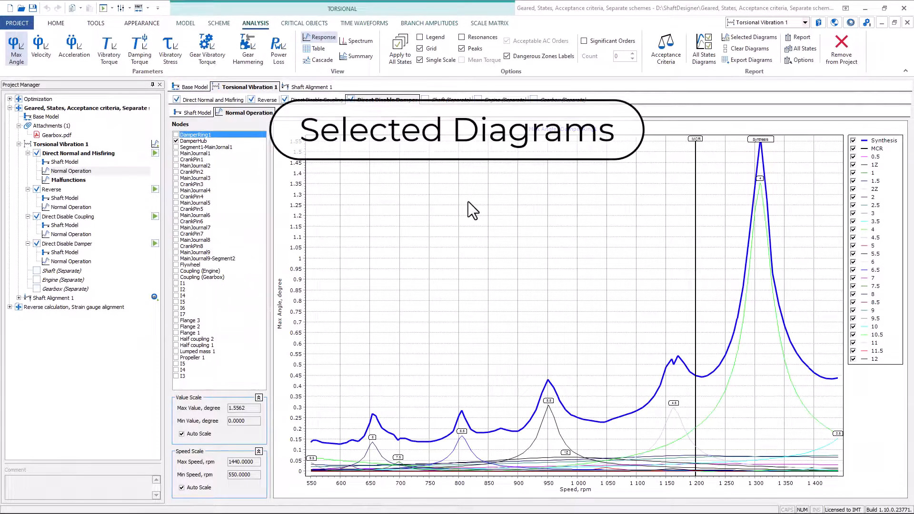
- Open the diagrams of all torsional vibration states and fit them three per row, followed by Fit All
left_click(706, 50)
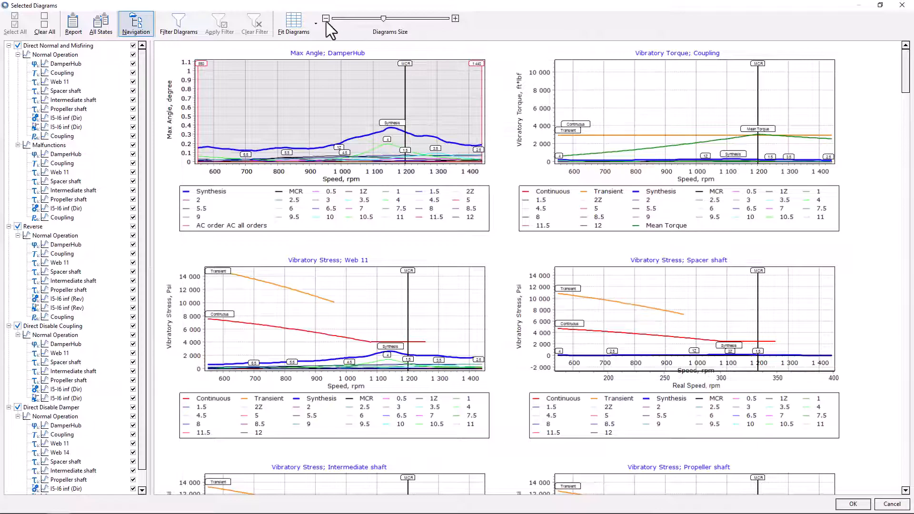
left_click(316, 24)
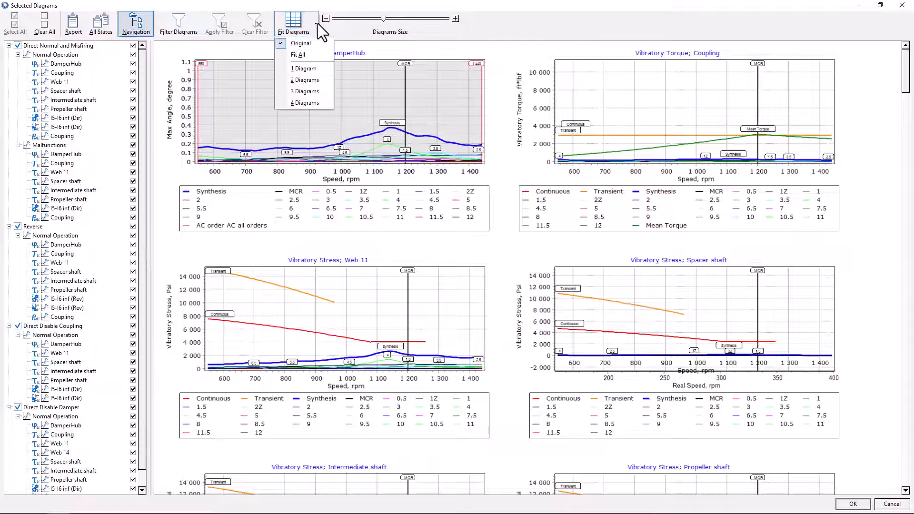
left_click(306, 91)
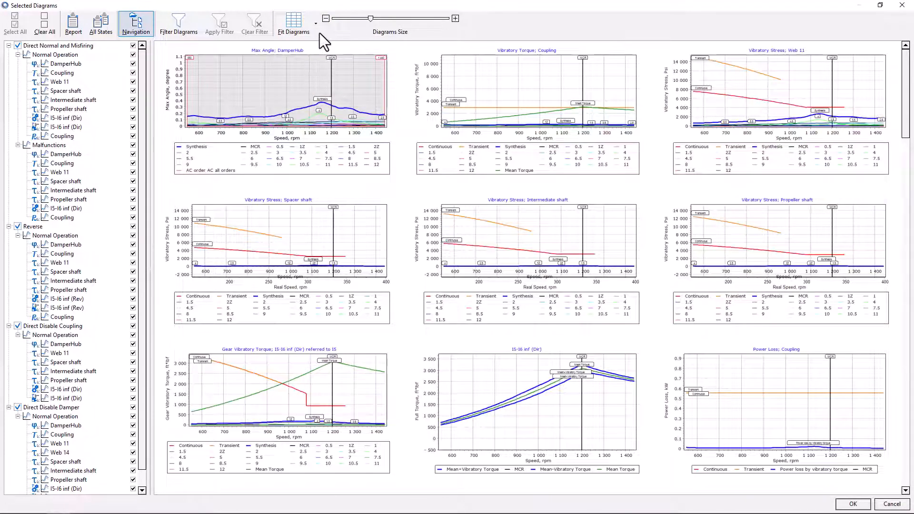
left_click(316, 28)
left_click(309, 53)
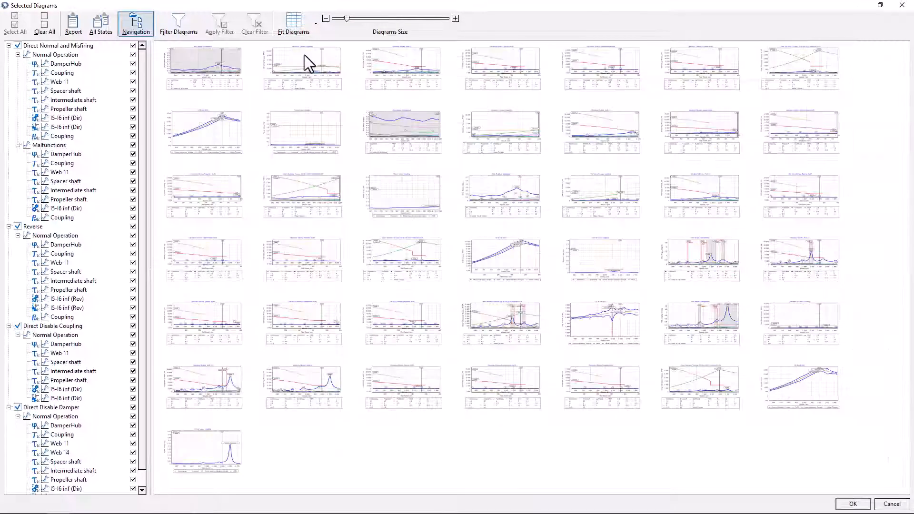
- Preview and select the Reverse state's Max Angle diagram for DamperHub, and generate the reports for all states
mouse_move(496, 196)
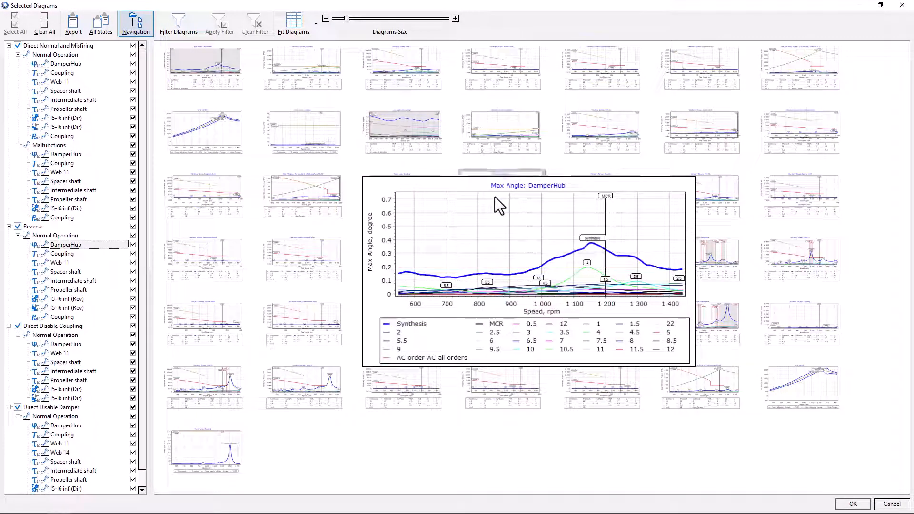
left_click(496, 196)
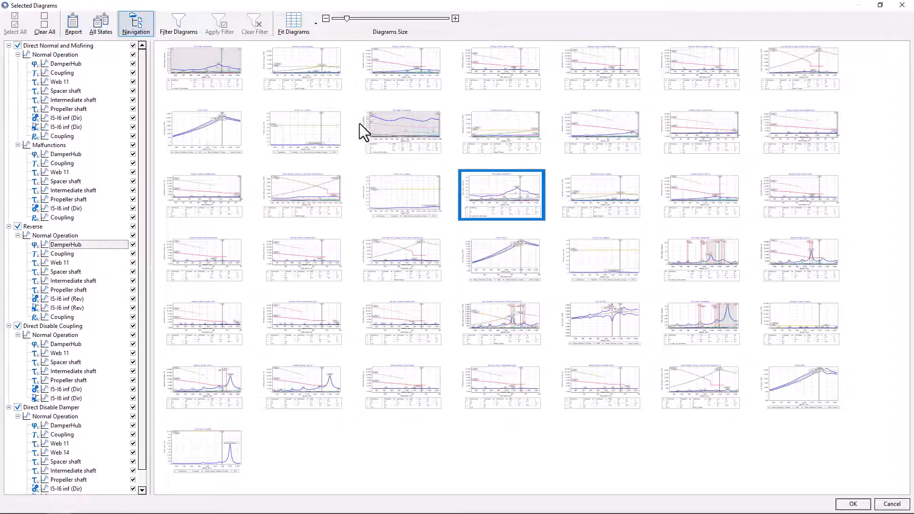
left_click(108, 24)
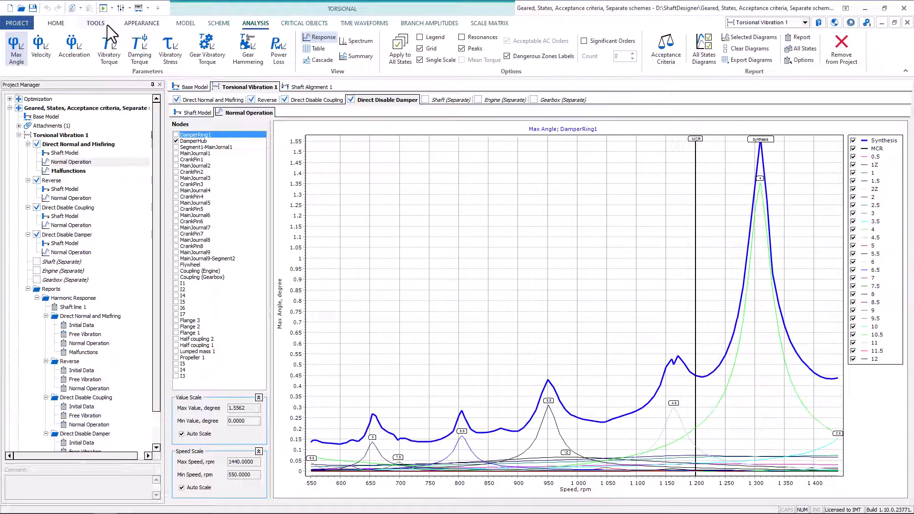
- Open the Direct Normal and Misfiring Initial Data report for comparison in page layout and add the Reverse Initial Data report
left_click(84, 325)
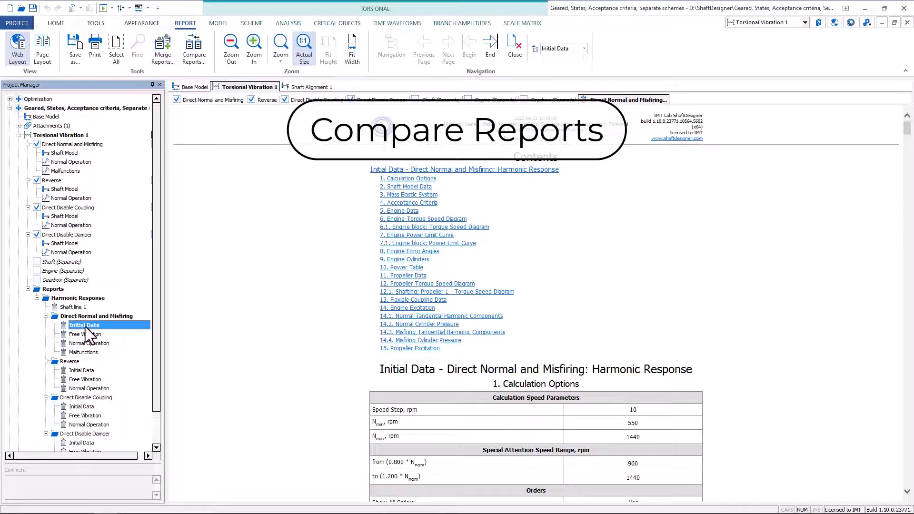
left_click(194, 48)
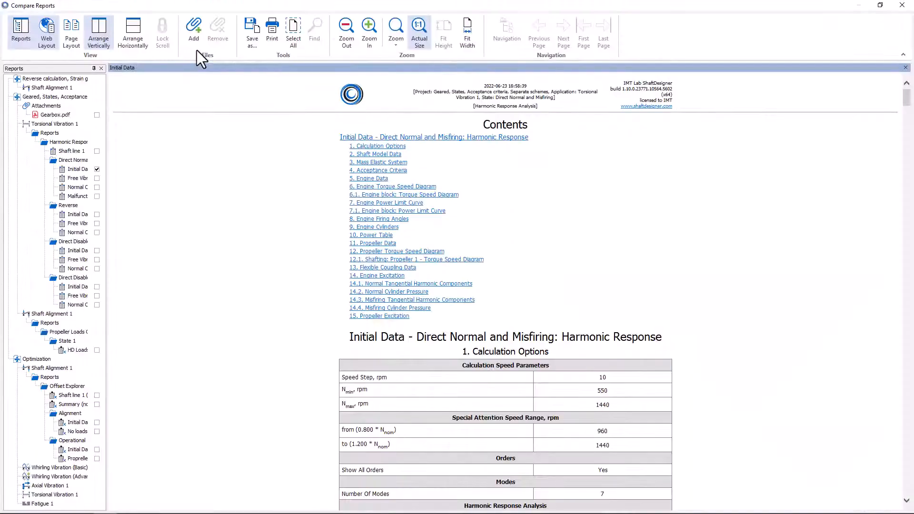
left_click(72, 34)
left_click(96, 214)
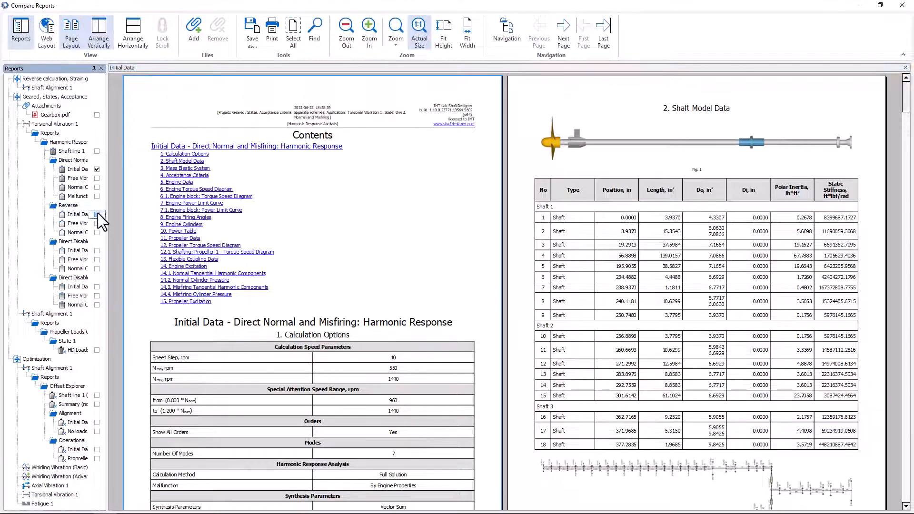
- Arrange the two Initial Data reports horizontally and lock their scrolling to move through them together
left_click(133, 34)
left_click(163, 34)
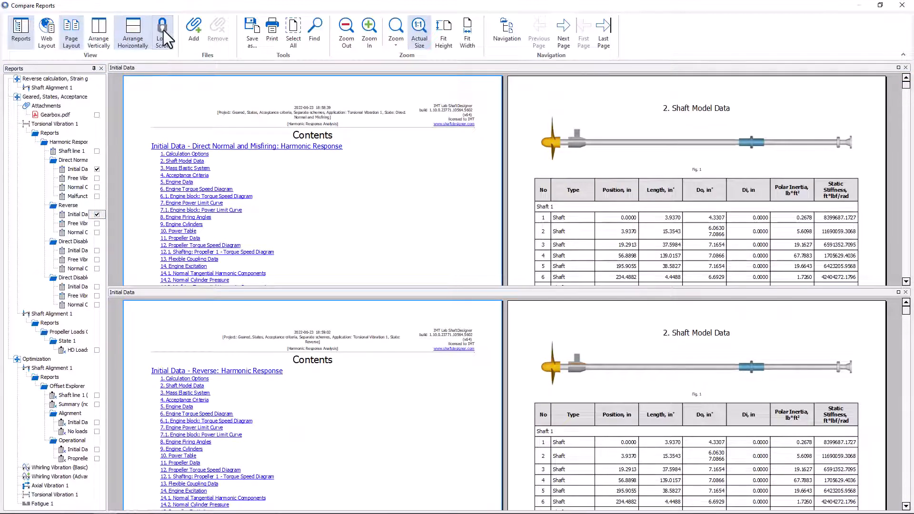
scroll(479, 207, "down", 10)
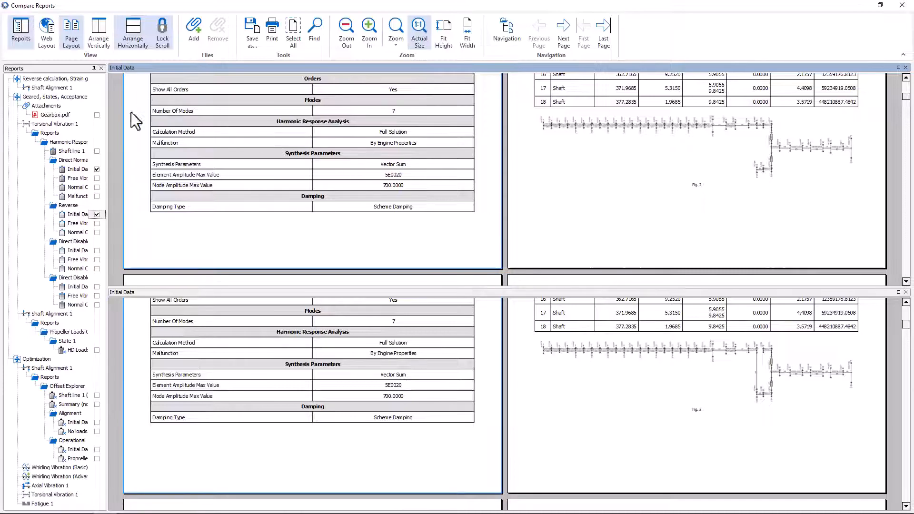
- Add Gearbox.pdf to the comparison and arrange the three documents vertically
left_click(97, 115)
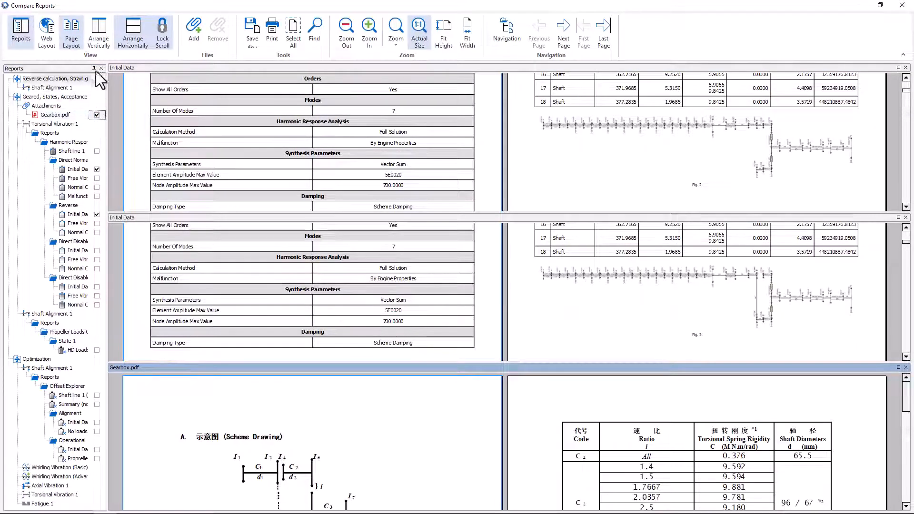
left_click(98, 32)
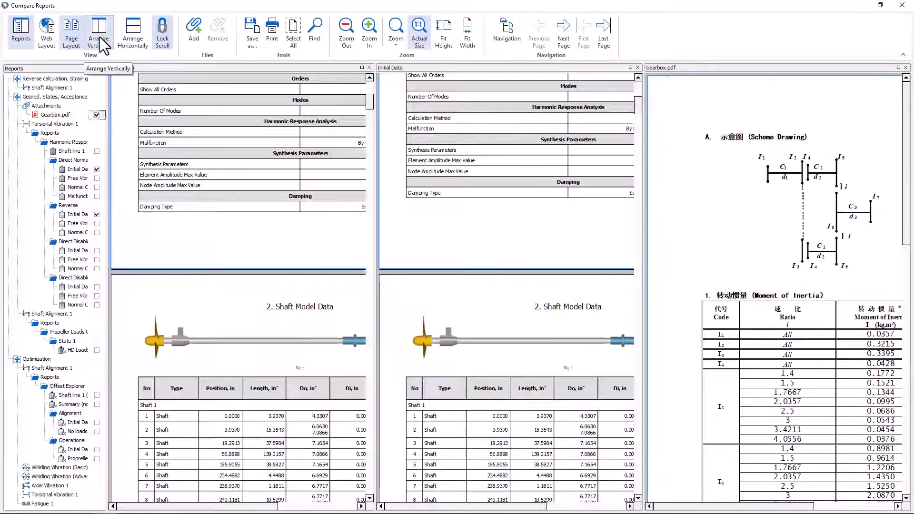
- Fit each compared document to its pane width and hide the reports list to compare the Initial Data element tables
left_click(468, 34)
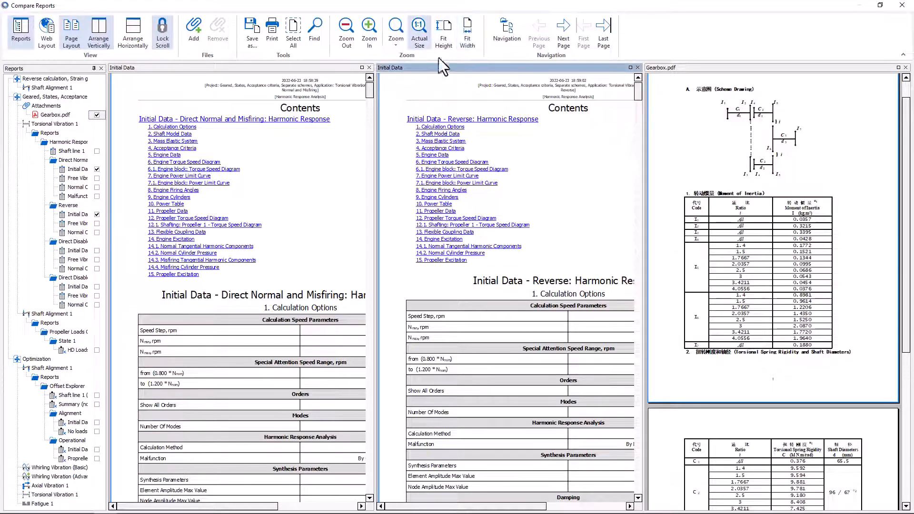
left_click(467, 30)
left_click(347, 134)
left_click(467, 34)
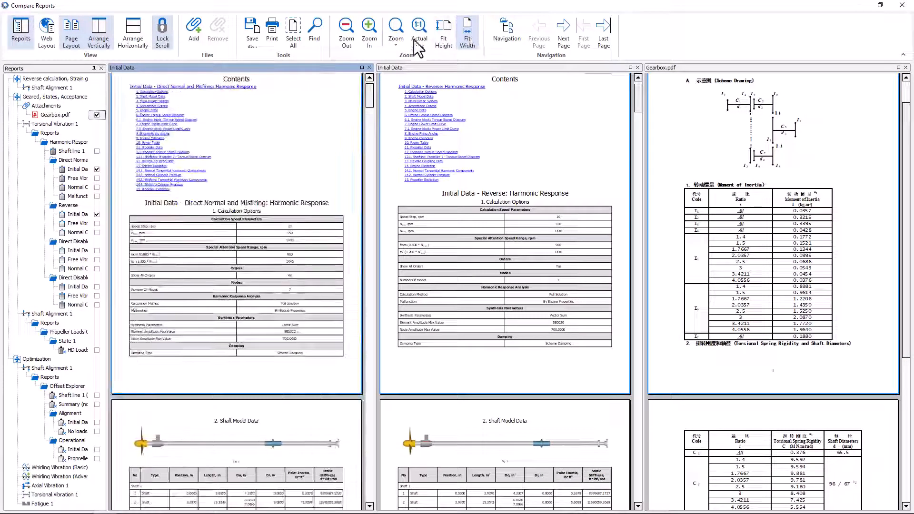
left_click(21, 34)
left_click_drag(299, 93, 296, 150)
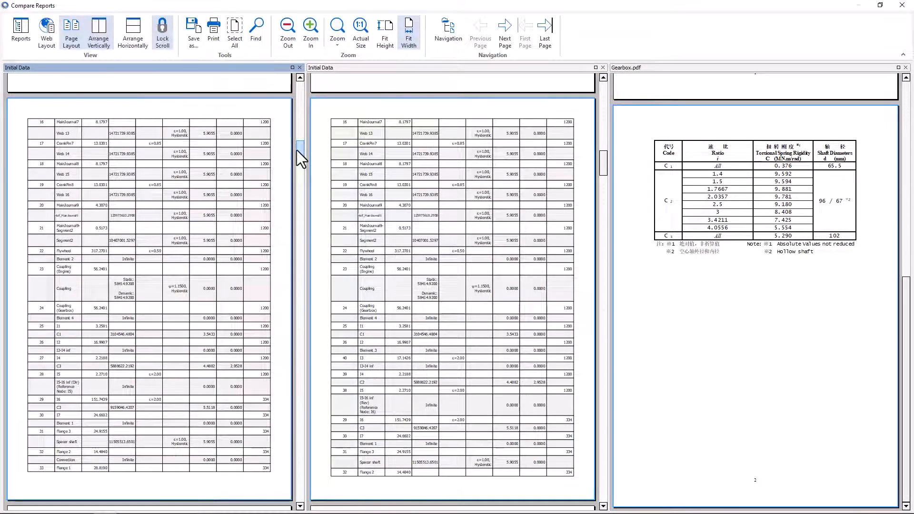